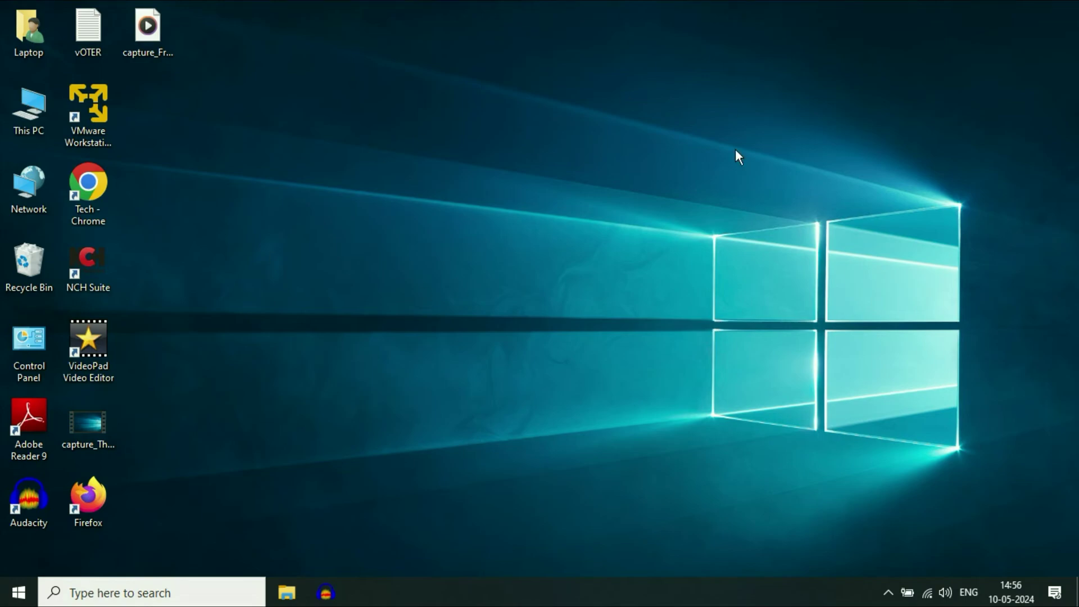
Step: Launch the Camera app from Start and see the 'We can't find your camera' error 0xA00F4244
{"action": "left_click", "coordinate": [19, 591]}
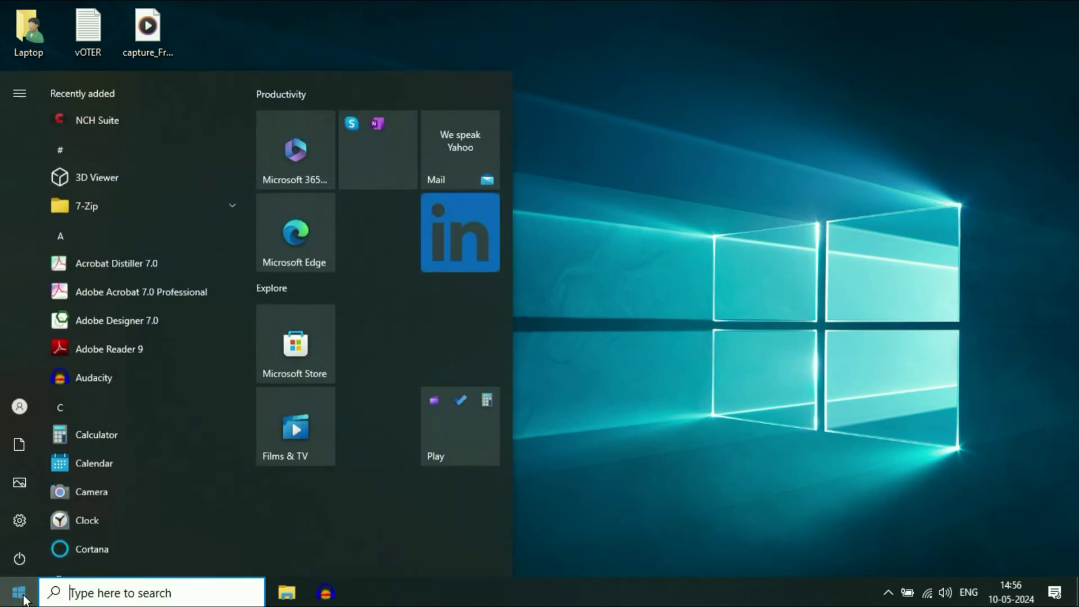
{"action": "type", "text": "control panel"}
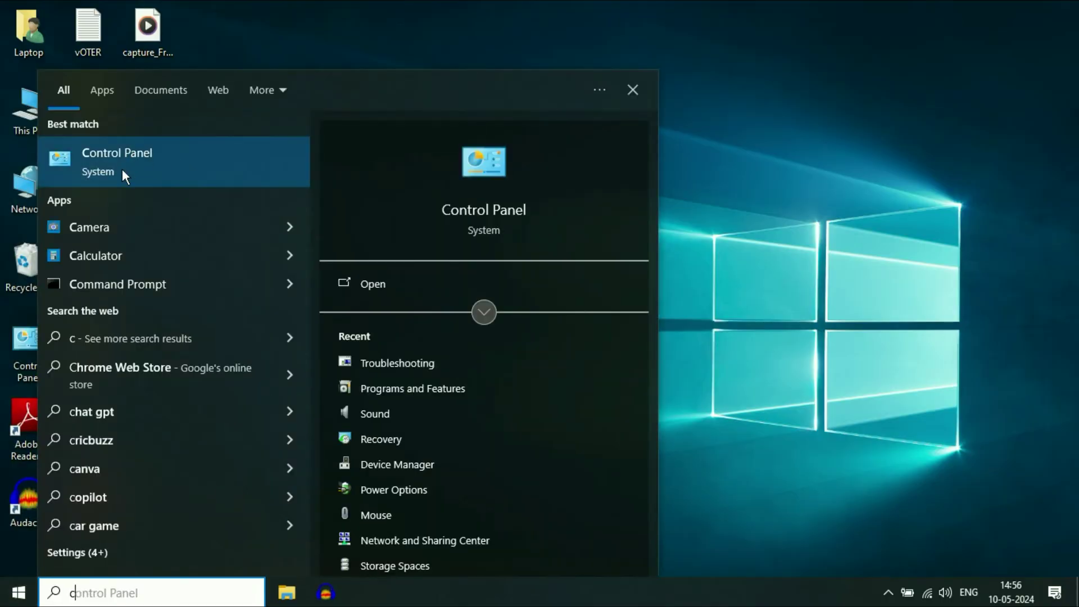
{"action": "left_click", "coordinate": [101, 228]}
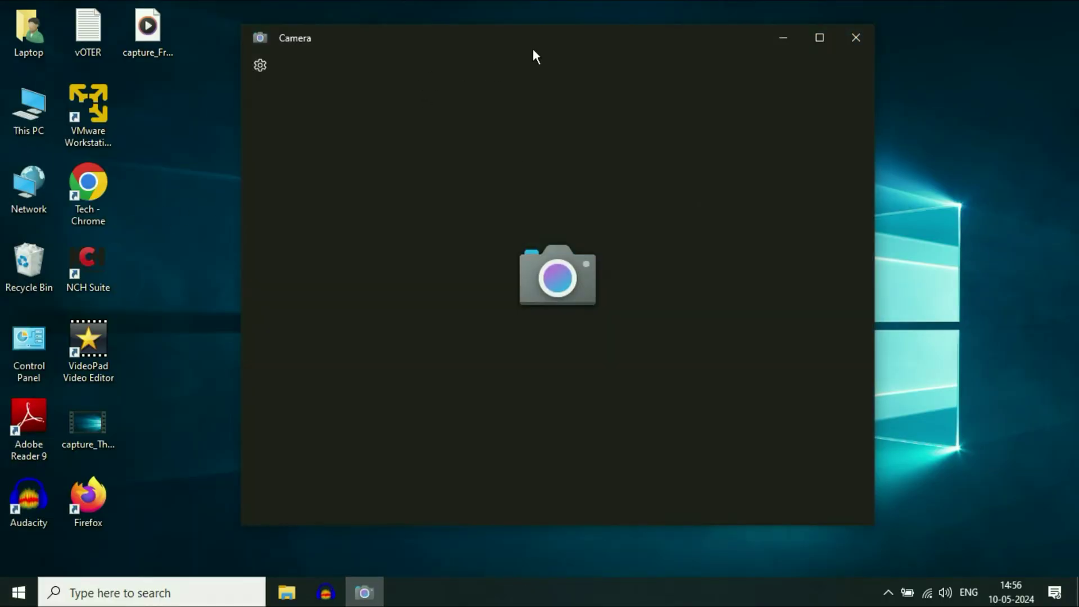
{"action": "left_click_drag", "start_coordinate": [523, 42], "coordinate": [526, 64]}
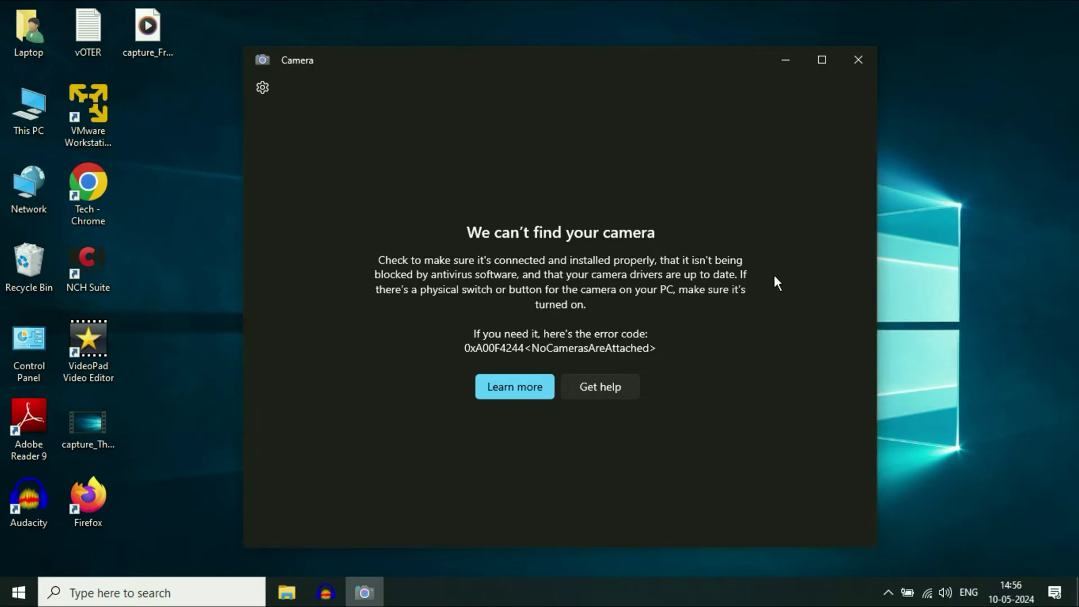
Step: Close Camera and open Settings > Privacy > Camera, where device camera access shows as off
{"action": "left_click", "coordinate": [860, 61]}
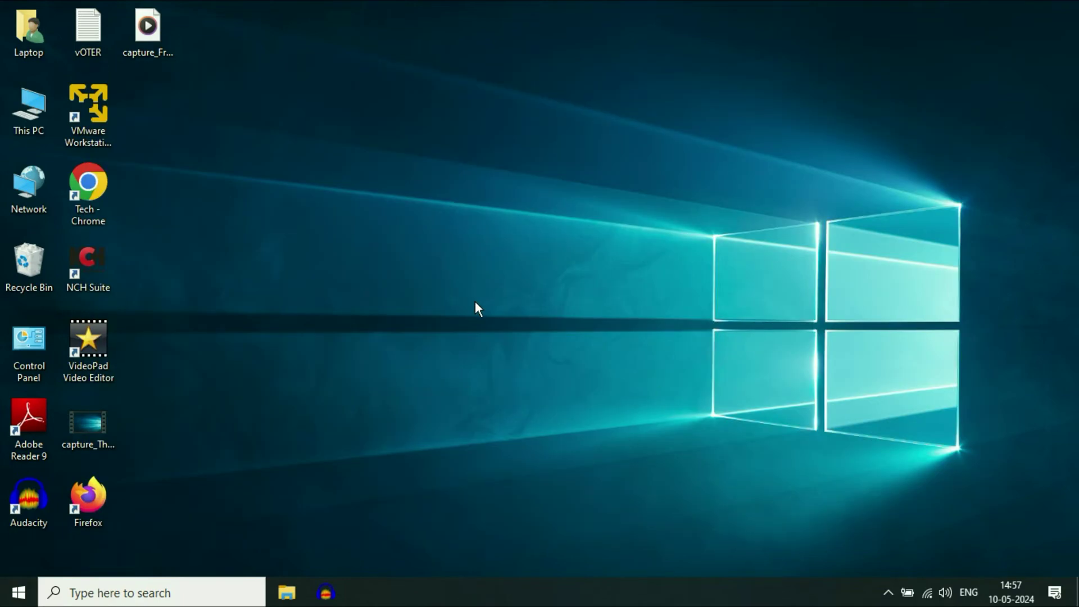
{"action": "left_click", "coordinate": [16, 592]}
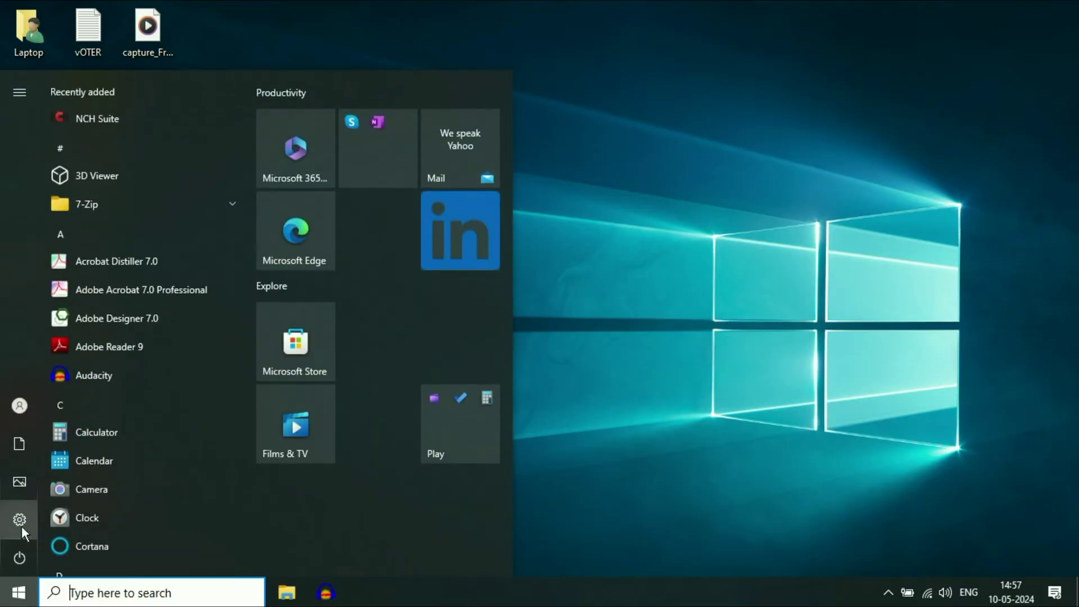
{"action": "left_click", "coordinate": [78, 522]}
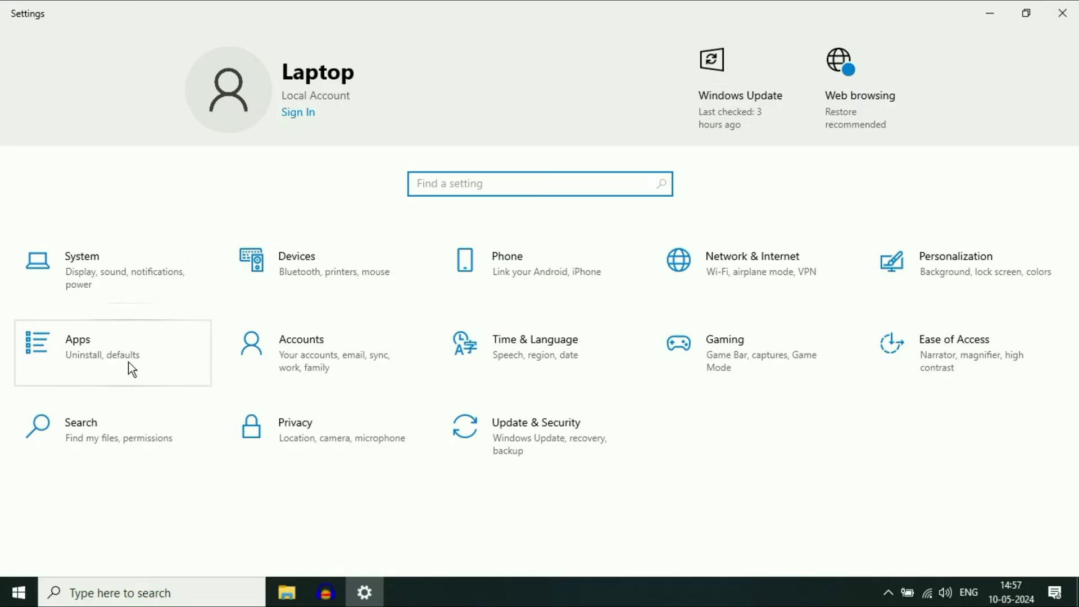
{"action": "left_click", "coordinate": [317, 442]}
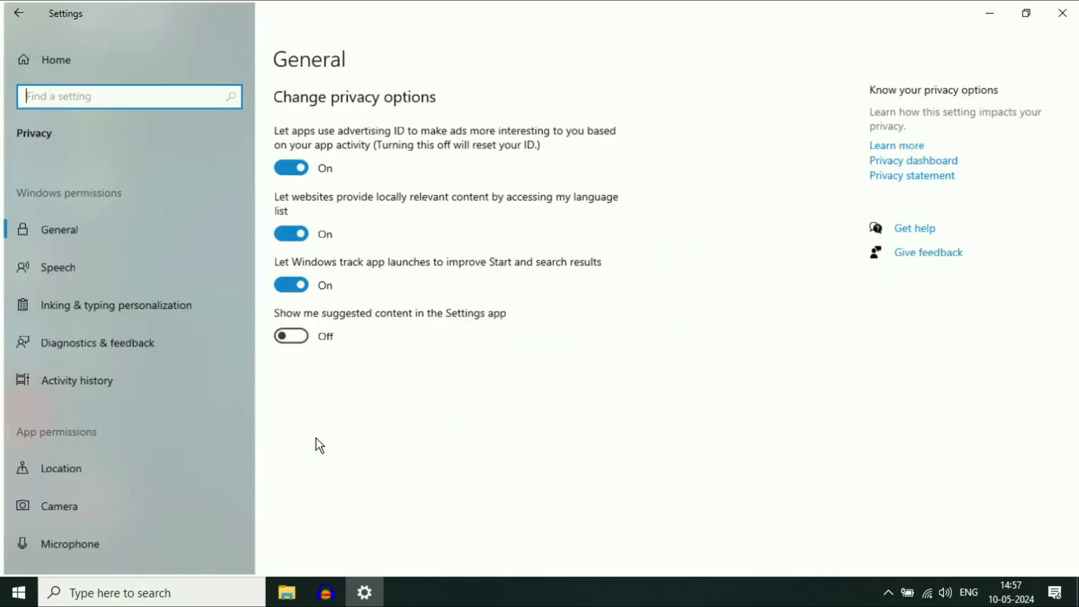
{"action": "scroll", "coordinate": [85, 299], "scroll_direction": "down", "scroll_amount": 3}
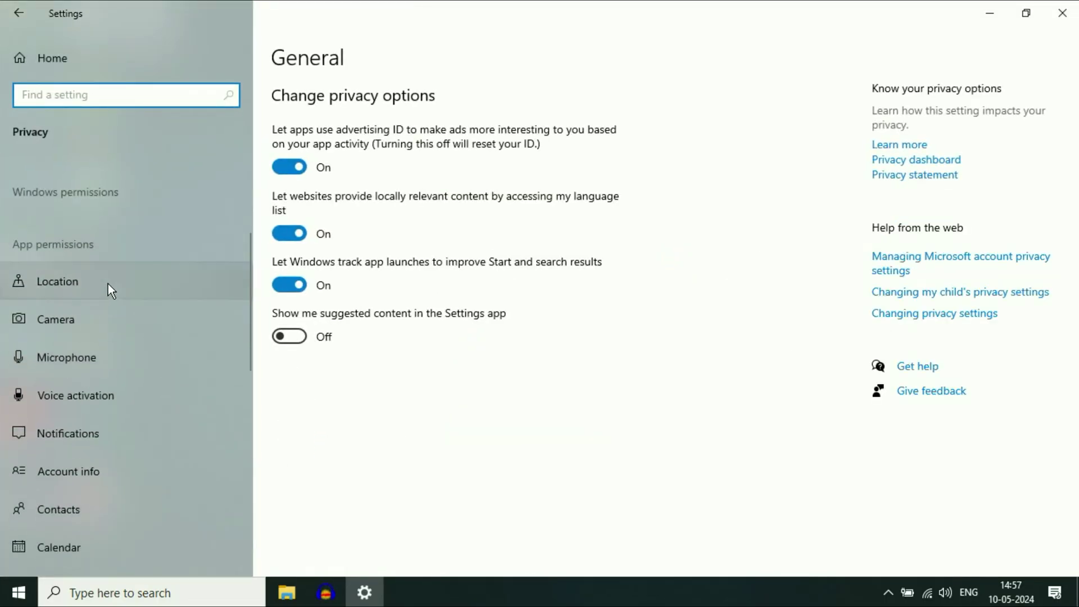
{"action": "left_click", "coordinate": [58, 325]}
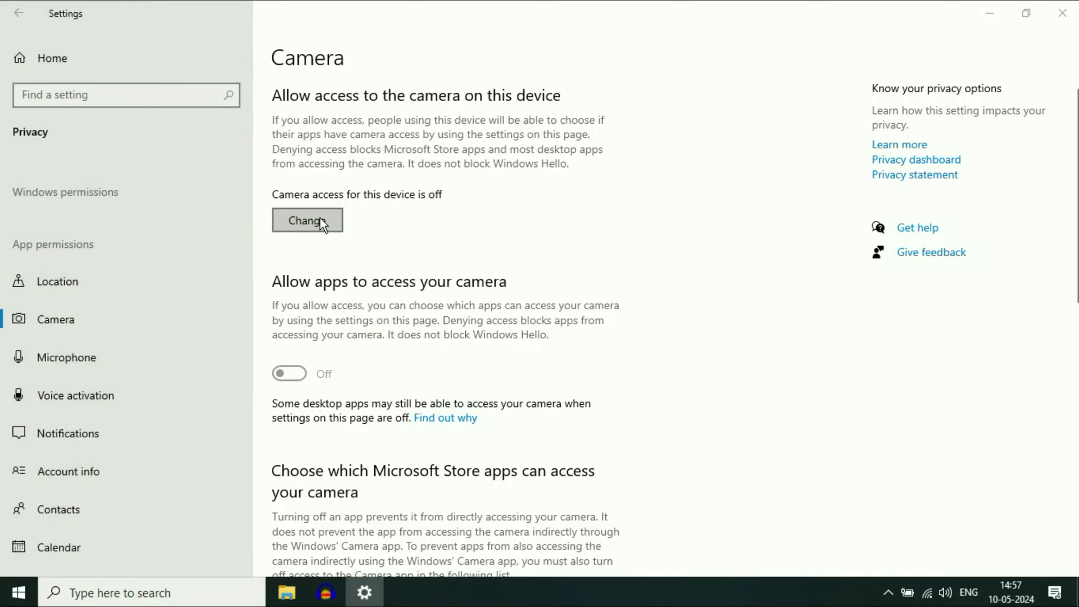
Step: Turn camera access for this device on and dismiss the popup
{"action": "left_click", "coordinate": [319, 219]}
{"action": "left_click", "coordinate": [254, 171]}
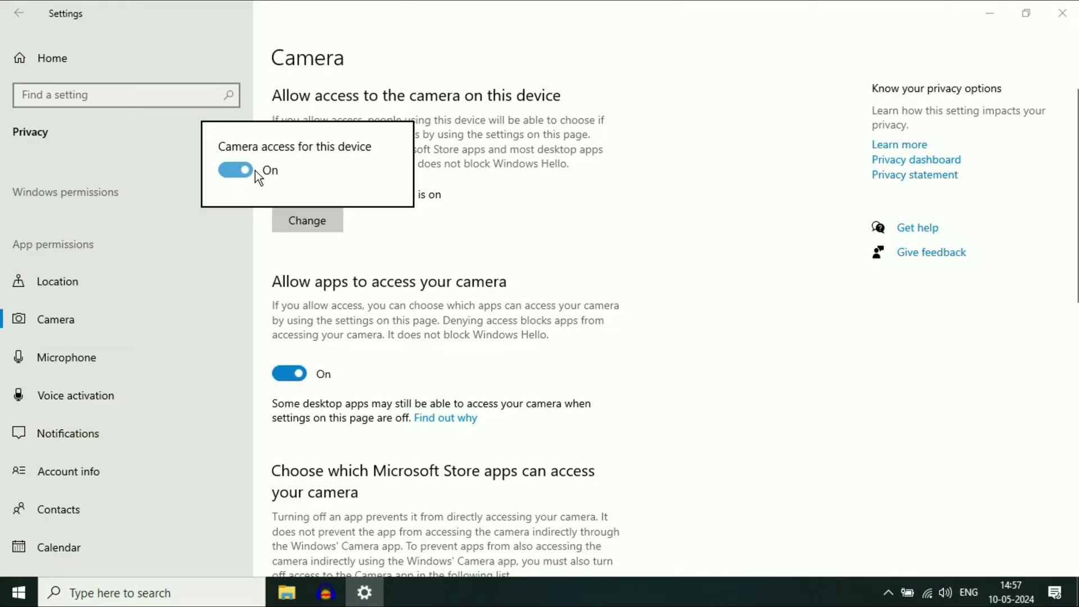
{"action": "left_click", "coordinate": [428, 235]}
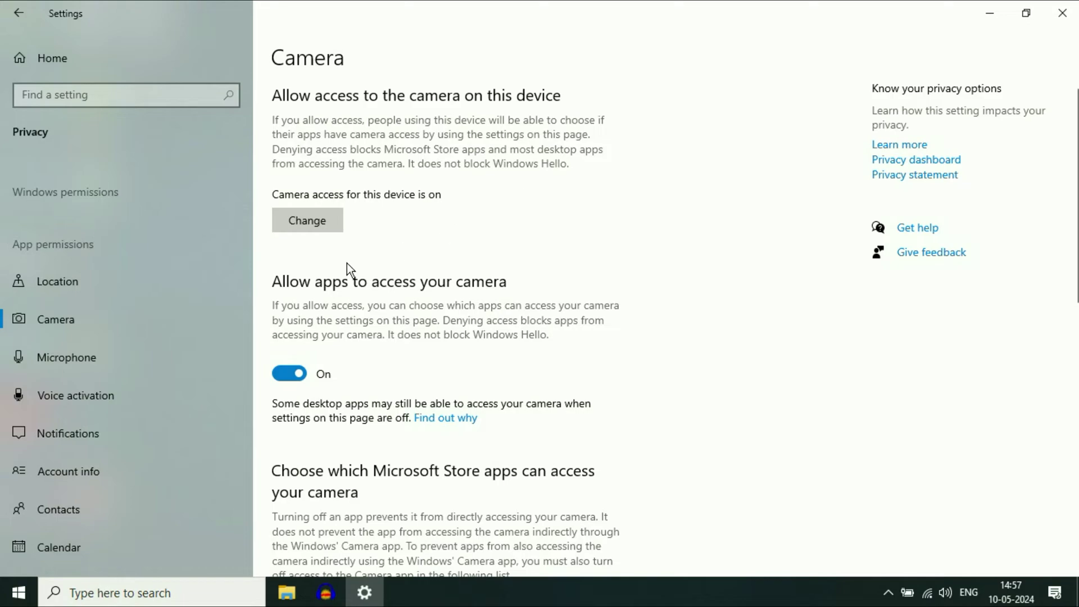
{"action": "scroll", "coordinate": [516, 341], "scroll_direction": "down", "scroll_amount": 8}
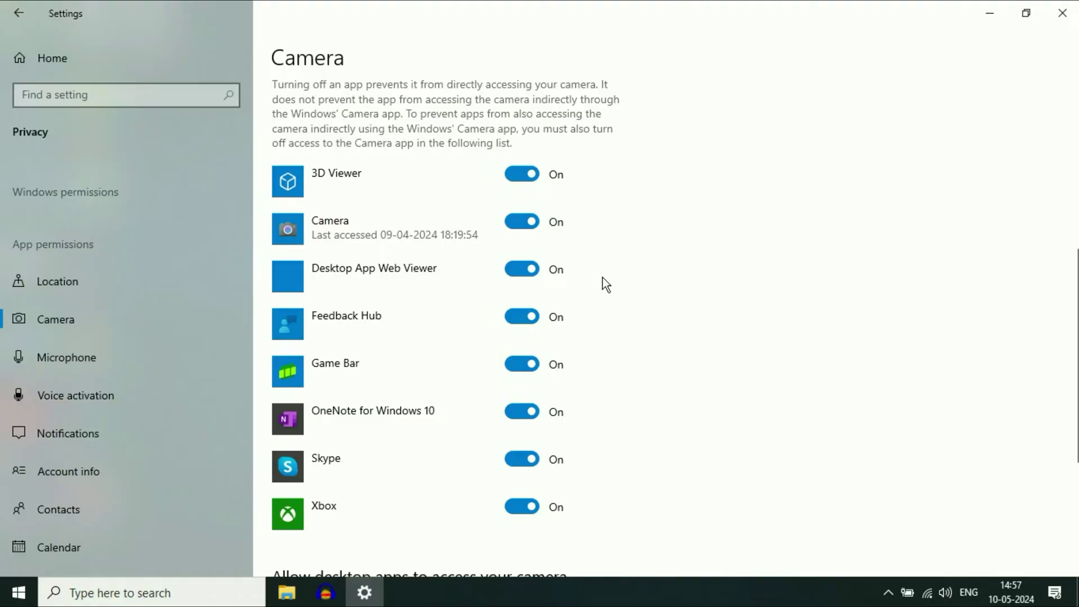
{"action": "scroll", "coordinate": [627, 318], "scroll_direction": "down", "scroll_amount": 2}
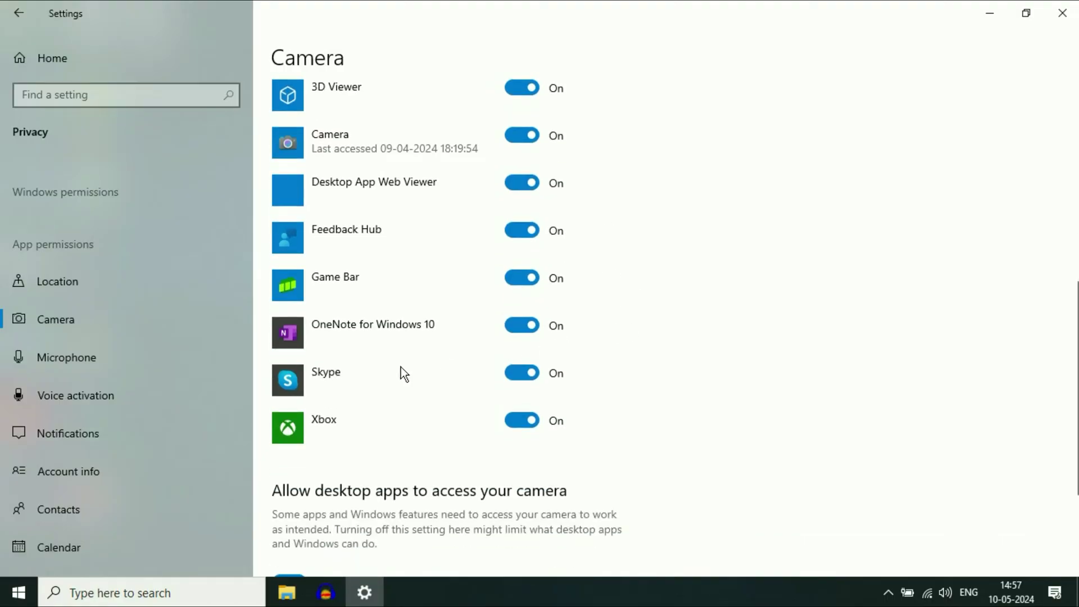
Step: Toggle the Skype, Game Bar and OneNote camera switches so listed apps stay allowed, then close Settings
{"action": "left_click", "coordinate": [527, 372]}
{"action": "left_click", "coordinate": [525, 276]}
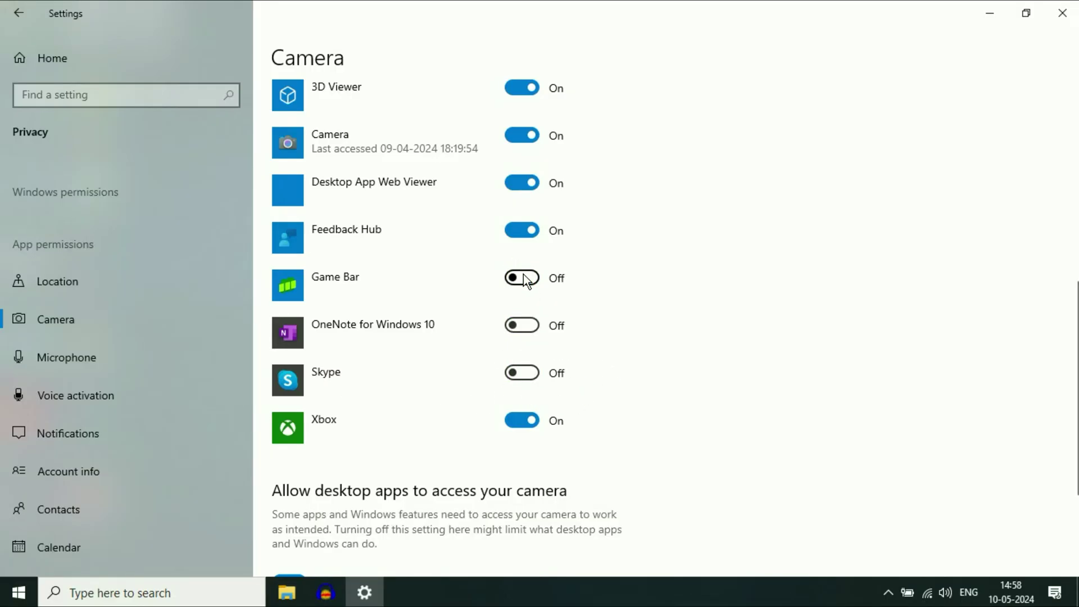
{"action": "left_click", "coordinate": [524, 325]}
{"action": "left_click", "coordinate": [524, 374]}
{"action": "scroll", "coordinate": [609, 336], "scroll_direction": "up", "scroll_amount": 2}
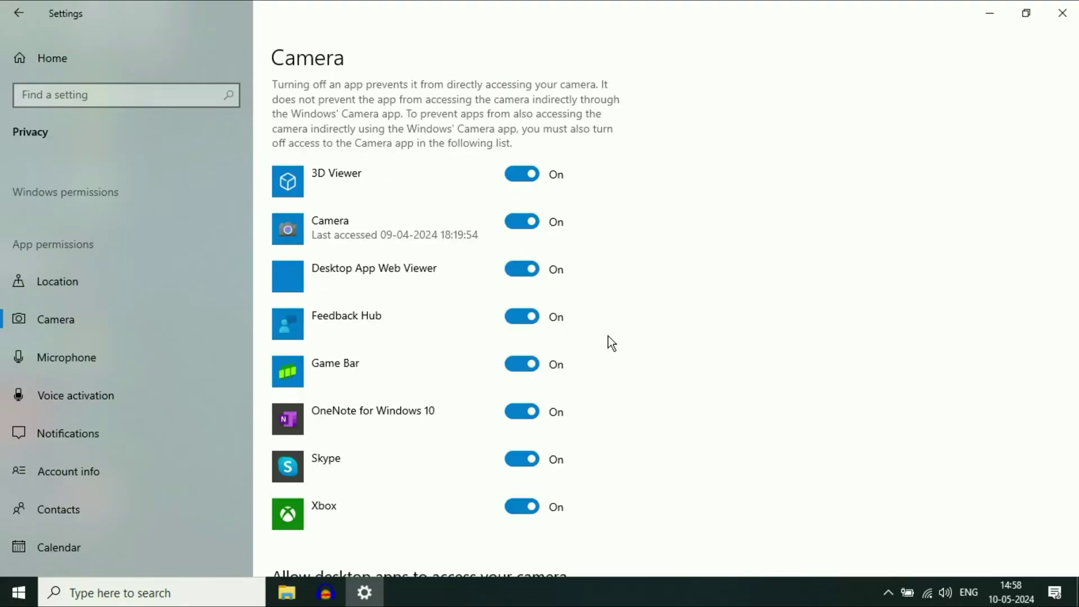
{"action": "scroll", "coordinate": [609, 337], "scroll_direction": "down", "scroll_amount": 5}
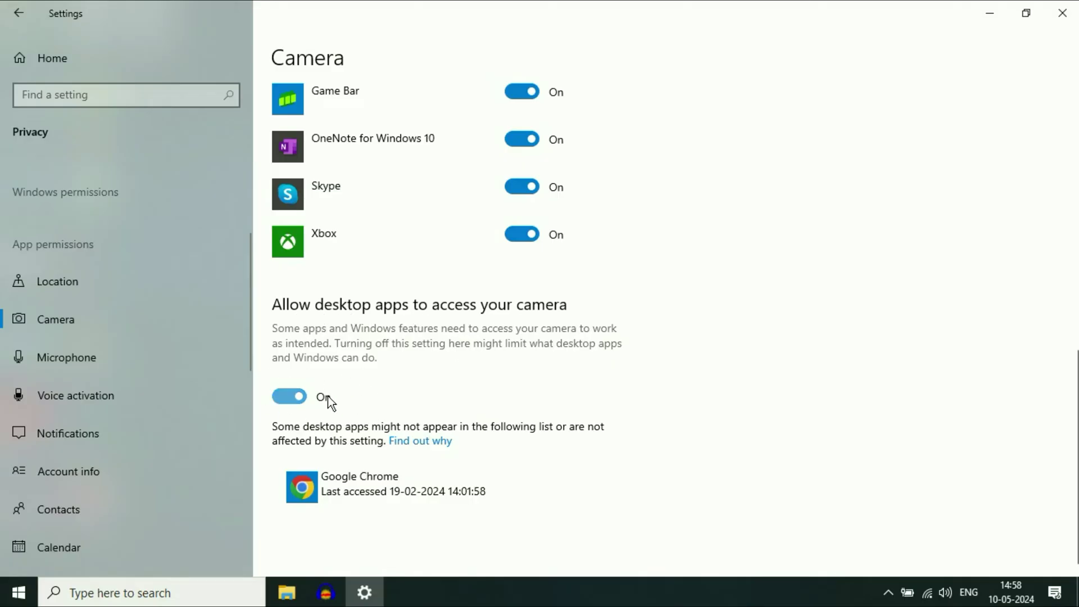
{"action": "left_click", "coordinate": [1063, 12]}
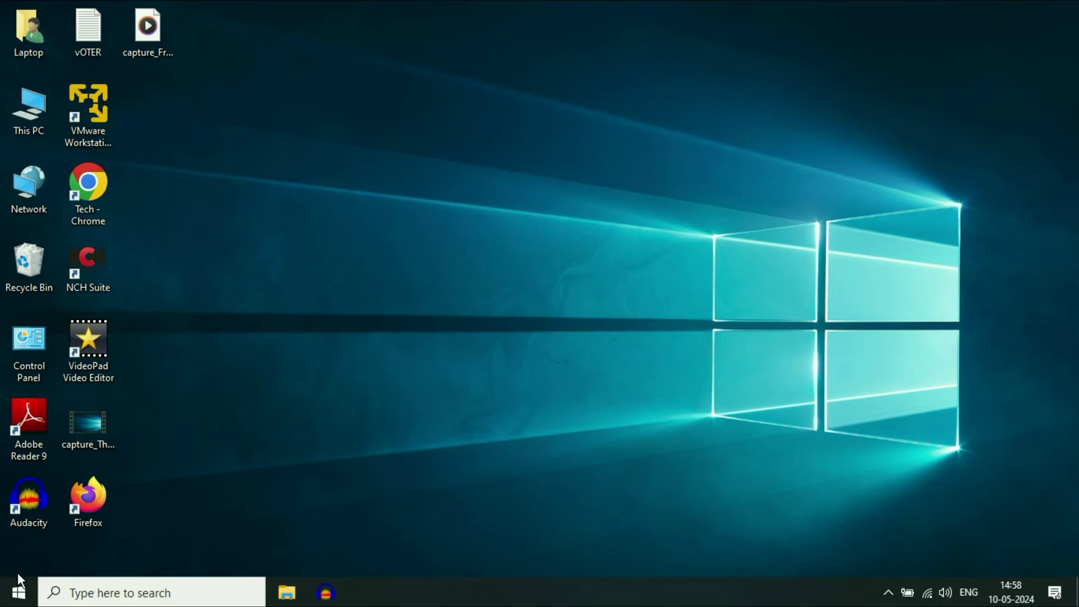
Step: Search Start for 'came' and open the Camera app's App settings page
{"action": "left_click", "coordinate": [18, 591]}
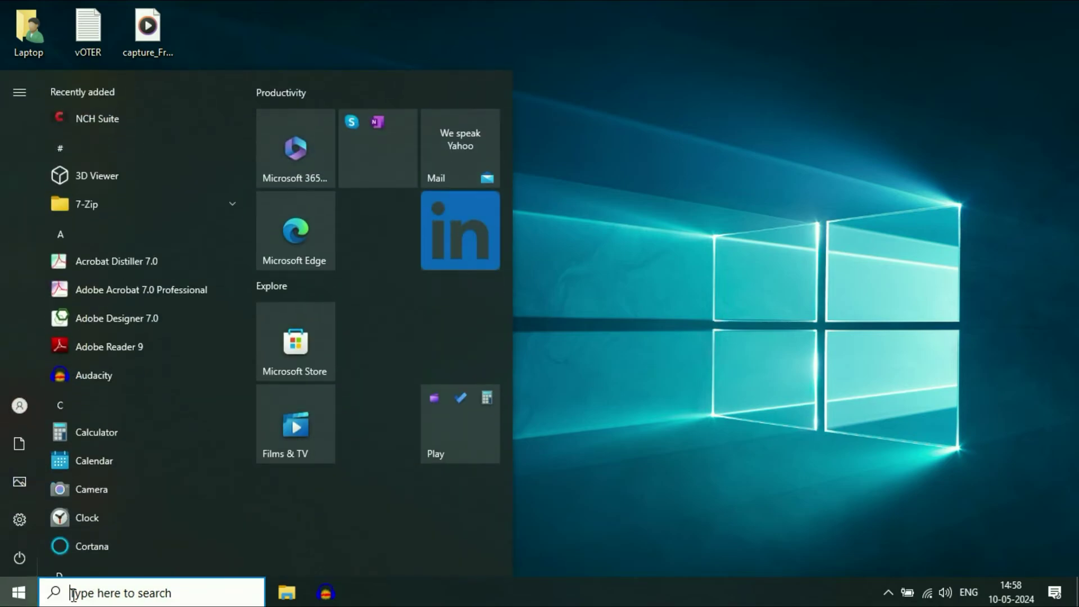
{"action": "left_click", "coordinate": [73, 594]}
{"action": "type", "text": "ca"}
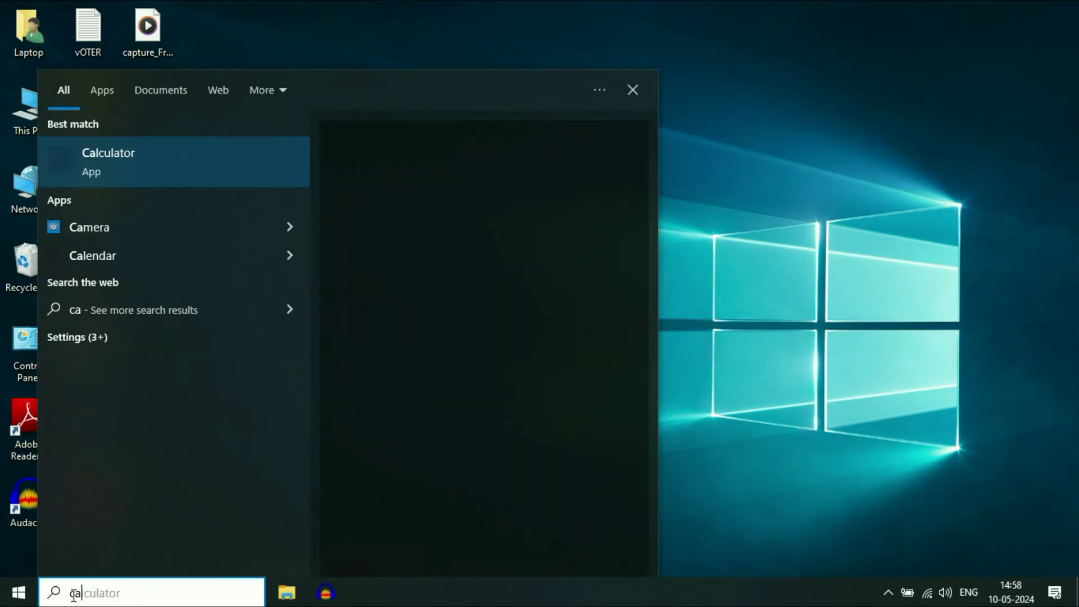
{"action": "type", "text": "me"}
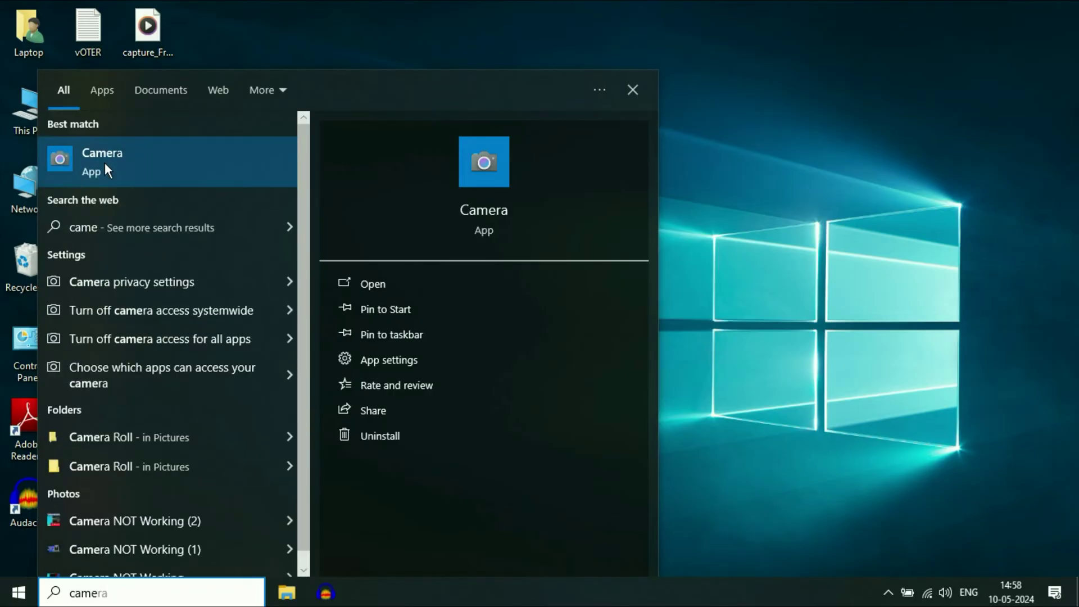
{"action": "right_click", "coordinate": [110, 159]}
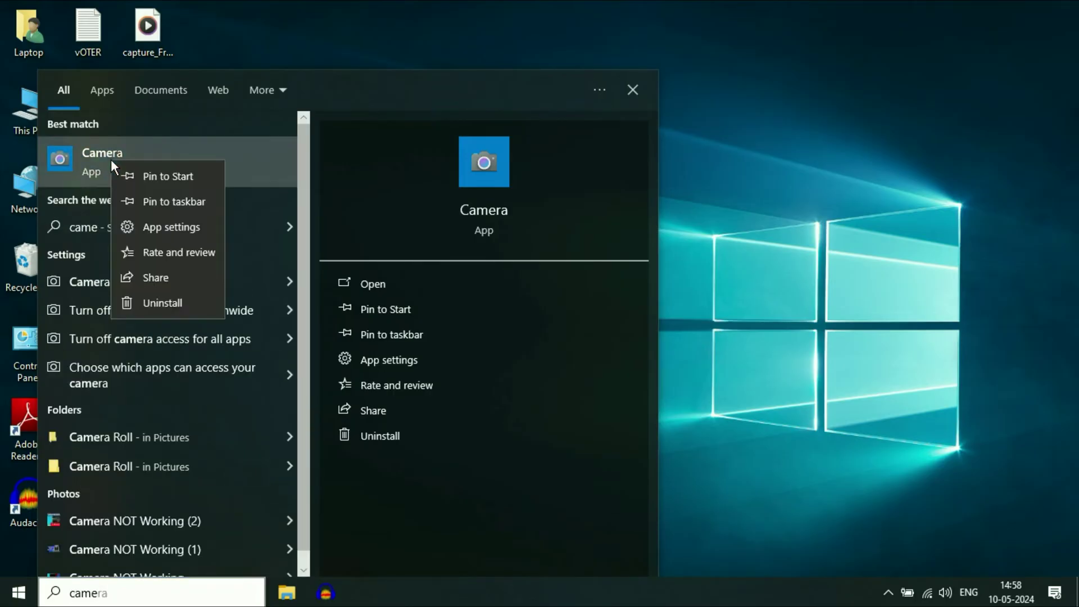
{"action": "left_click", "coordinate": [165, 227]}
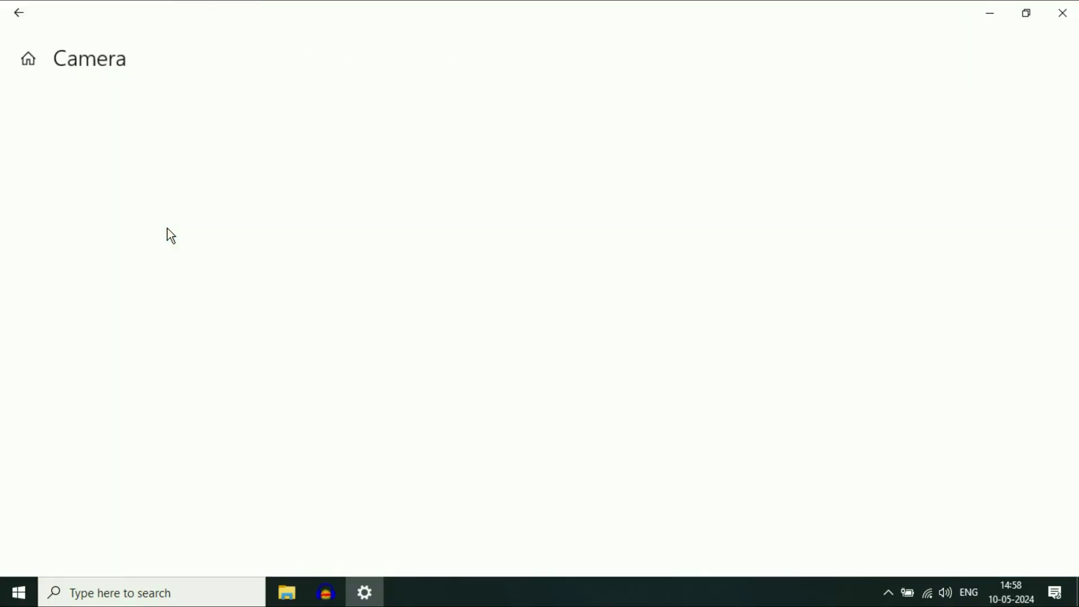
Step: Terminate the Camera app, then reset it and confirm clearing its app data
{"action": "scroll", "coordinate": [260, 176], "scroll_direction": "down", "scroll_amount": 10}
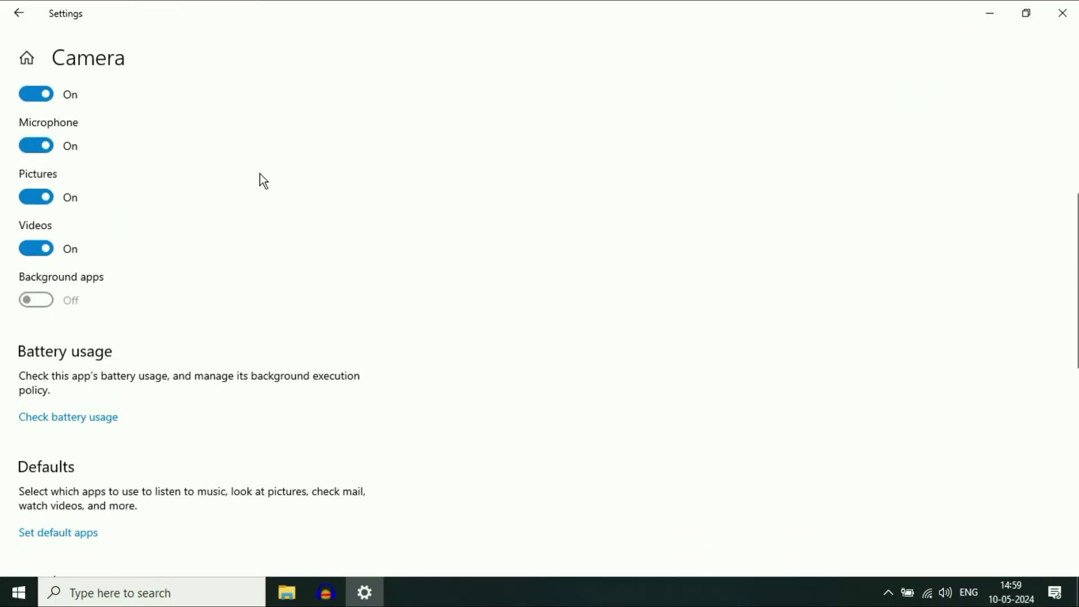
{"action": "scroll", "coordinate": [259, 177], "scroll_direction": "down", "scroll_amount": 2}
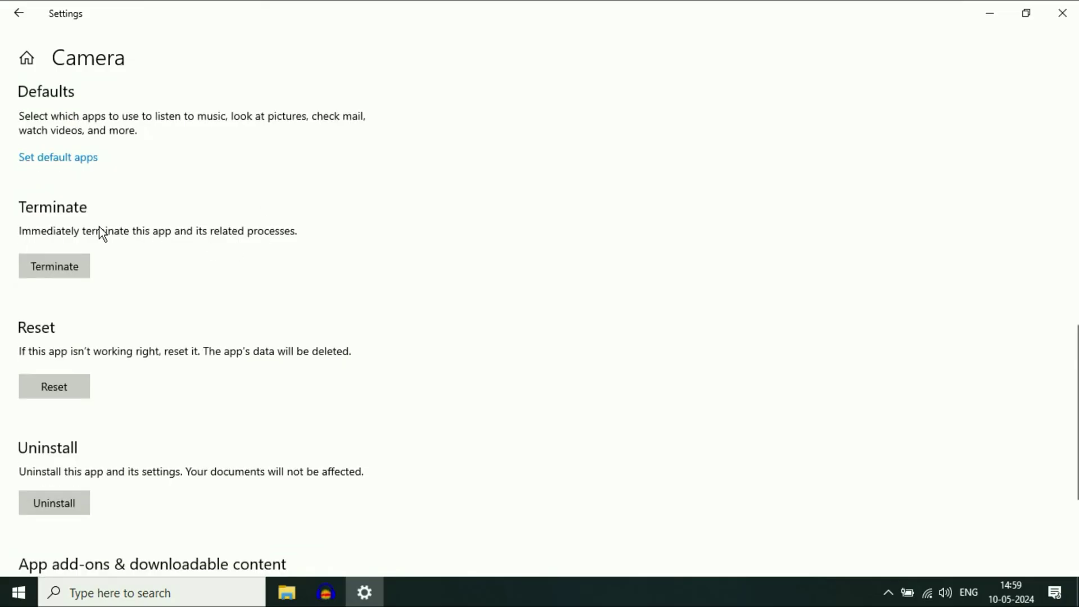
{"action": "left_click", "coordinate": [56, 271]}
{"action": "scroll", "coordinate": [184, 270], "scroll_direction": "down", "scroll_amount": 2}
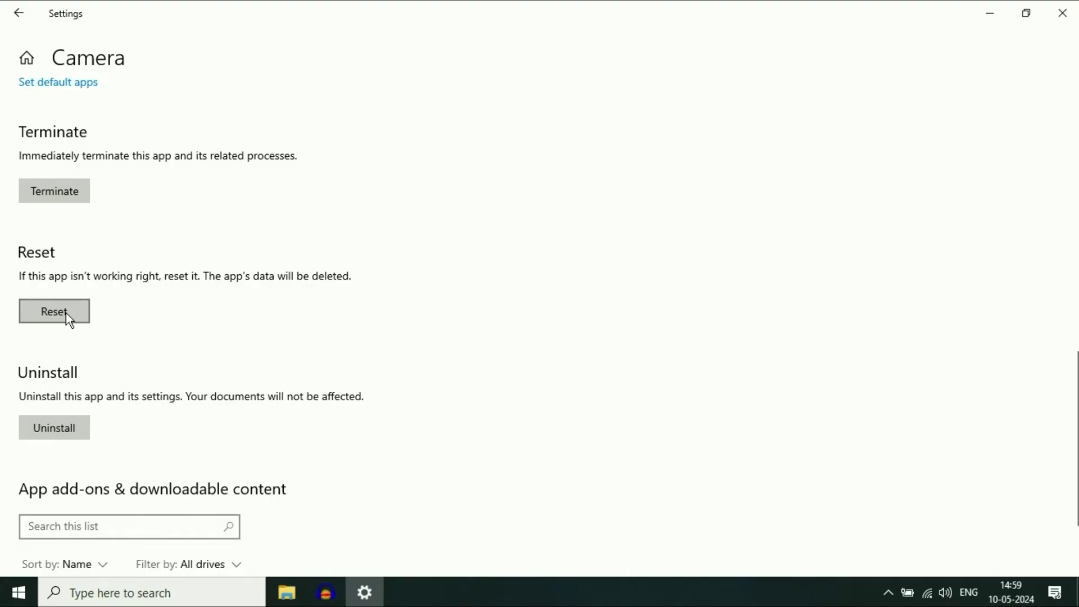
{"action": "left_click", "coordinate": [81, 319]}
{"action": "left_click", "coordinate": [180, 271]}
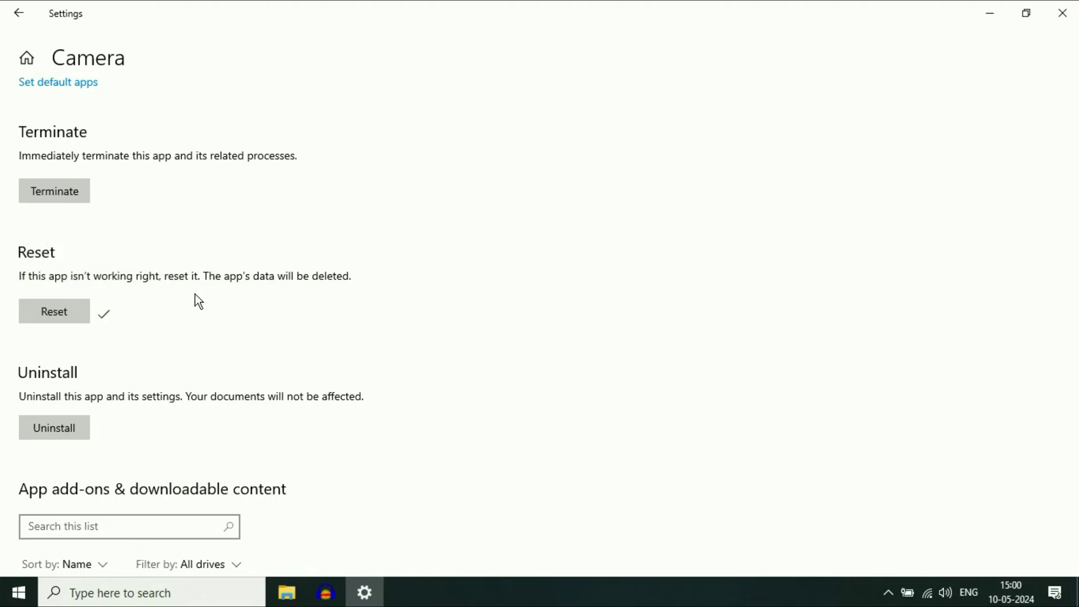
Step: Minimize Settings and bring up the Win+X power-user menu
{"action": "left_click", "coordinate": [990, 15]}
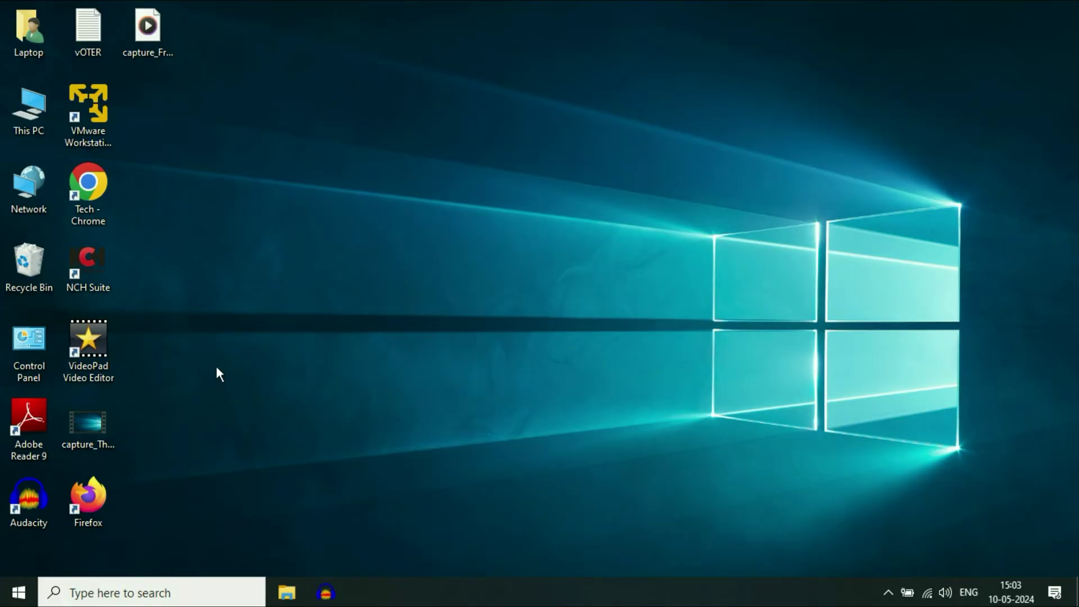
{"action": "right_click", "coordinate": [18, 592]}
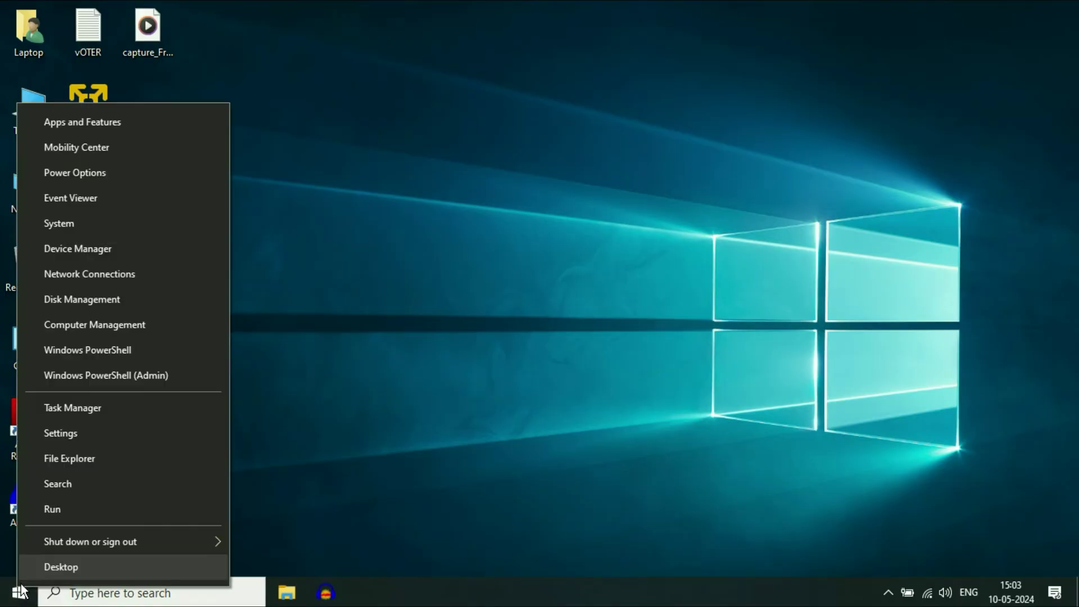
Step: Open Device Manager maximized, expand Cameras and enable the EasyCamera device
{"action": "left_click", "coordinate": [72, 249]}
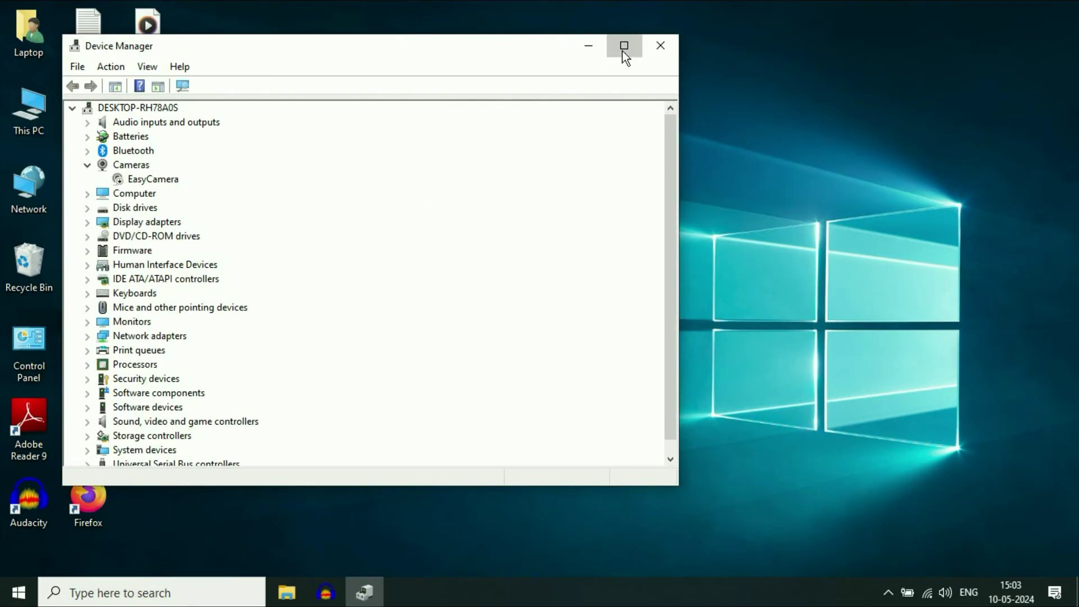
{"action": "left_click", "coordinate": [624, 47]}
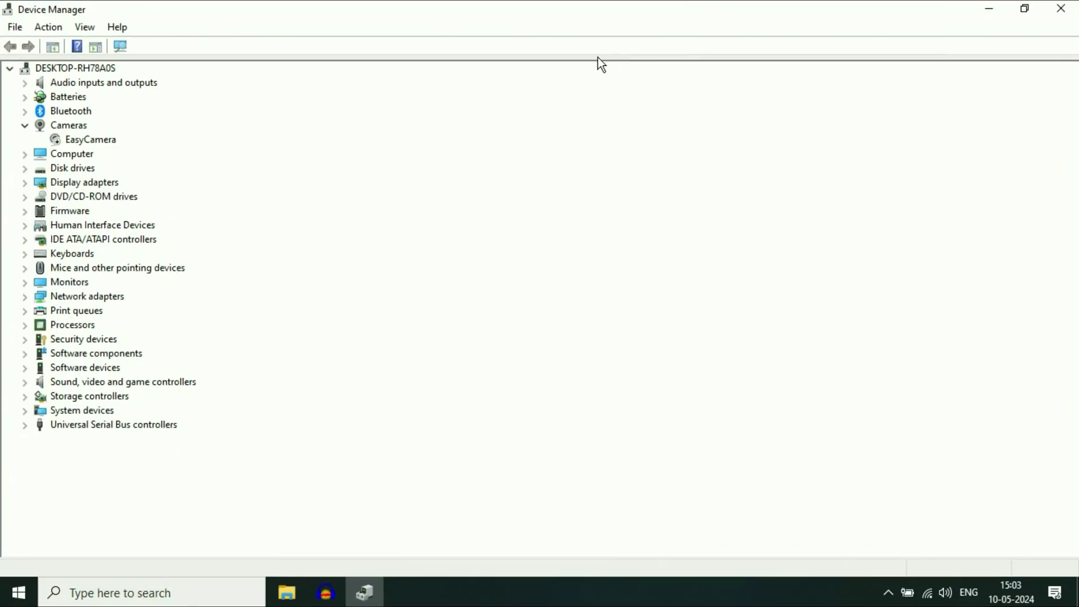
{"action": "left_click", "coordinate": [70, 130]}
{"action": "left_click", "coordinate": [74, 142]}
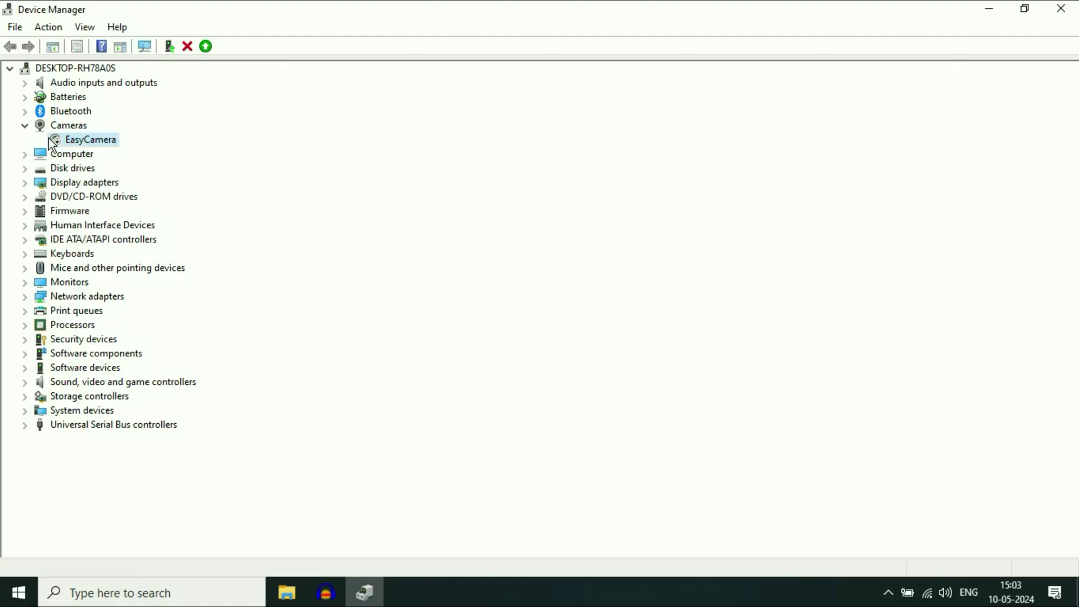
{"action": "right_click", "coordinate": [97, 147]}
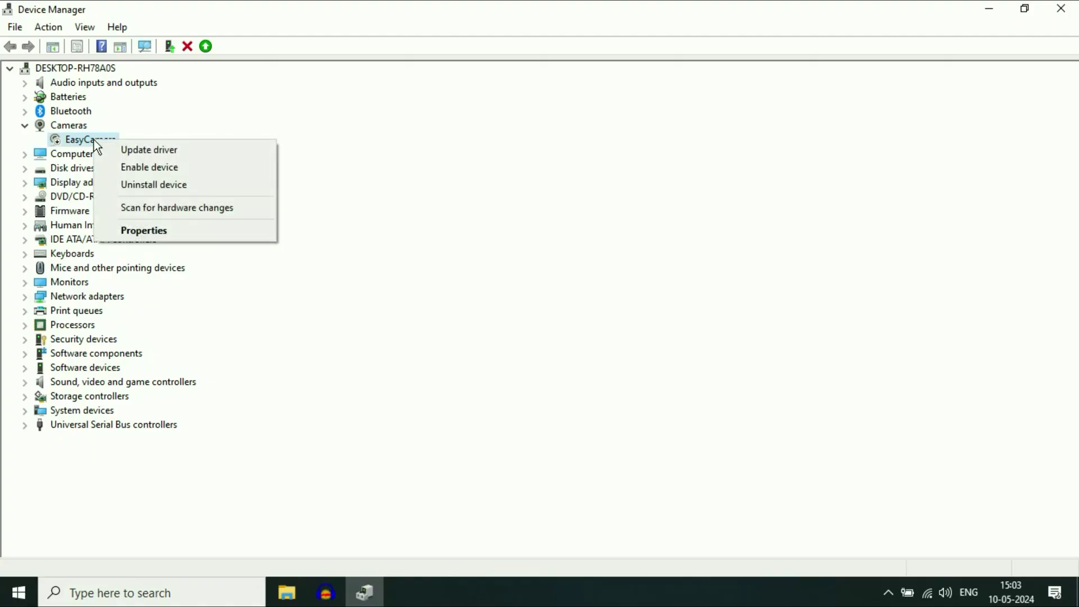
{"action": "left_click", "coordinate": [154, 172]}
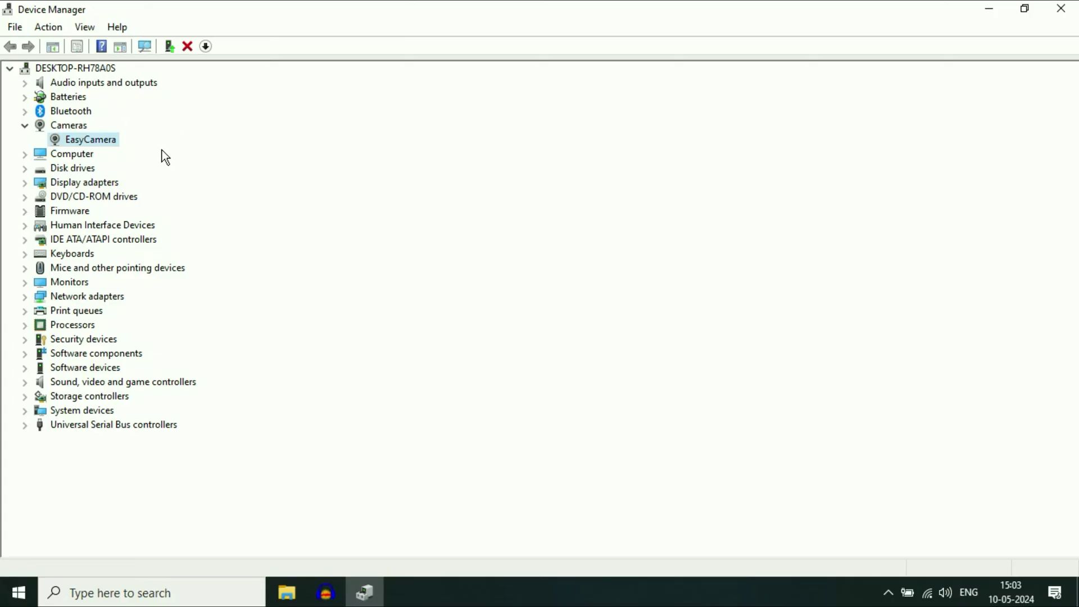
Step: Search automatically for an EasyCamera driver update, then close the wizard
{"action": "right_click", "coordinate": [99, 141]}
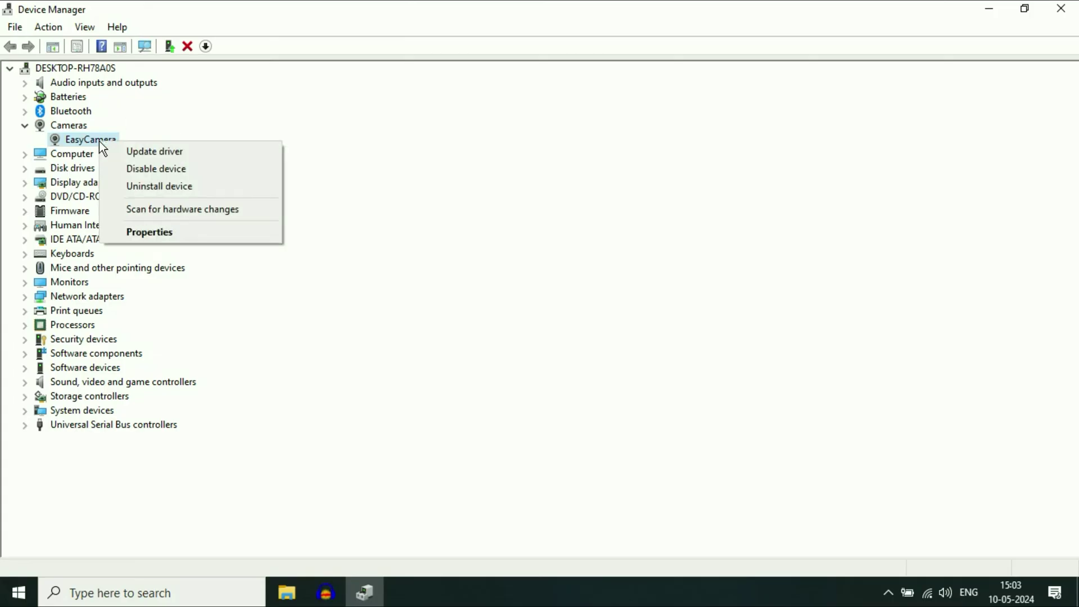
{"action": "left_click", "coordinate": [139, 153]}
{"action": "left_click", "coordinate": [418, 249]}
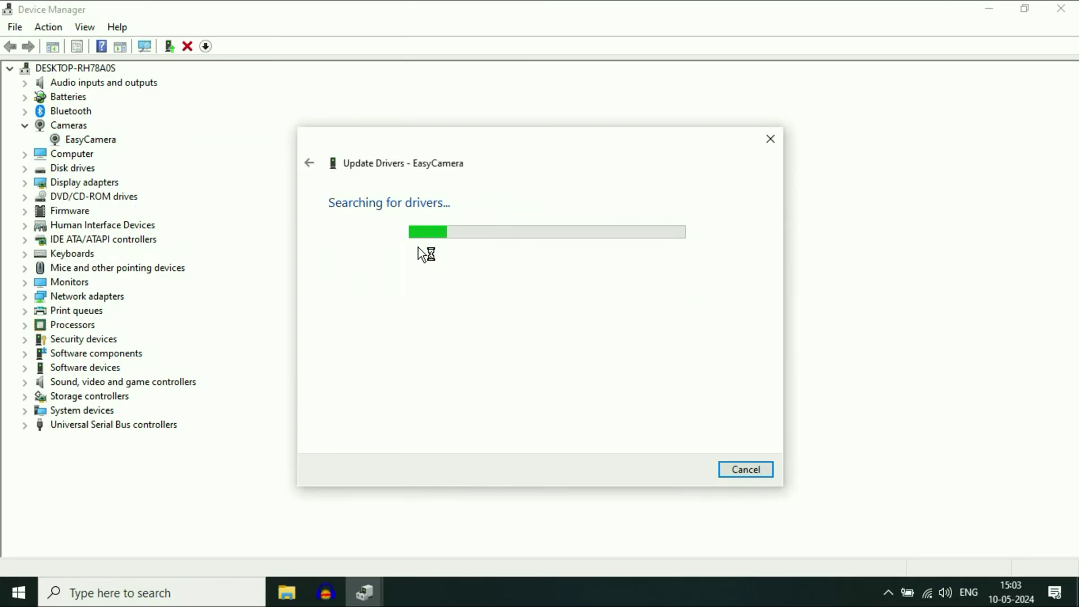
{"action": "left_click", "coordinate": [735, 470]}
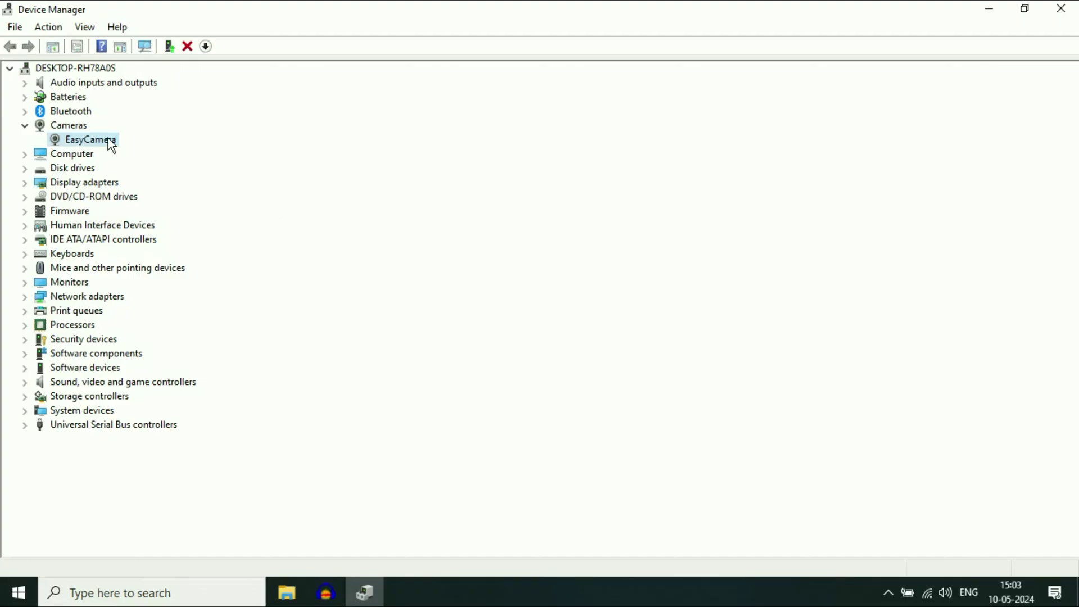
Step: Uninstall the EasyCamera device and confirm its removal
{"action": "right_click", "coordinate": [93, 138]}
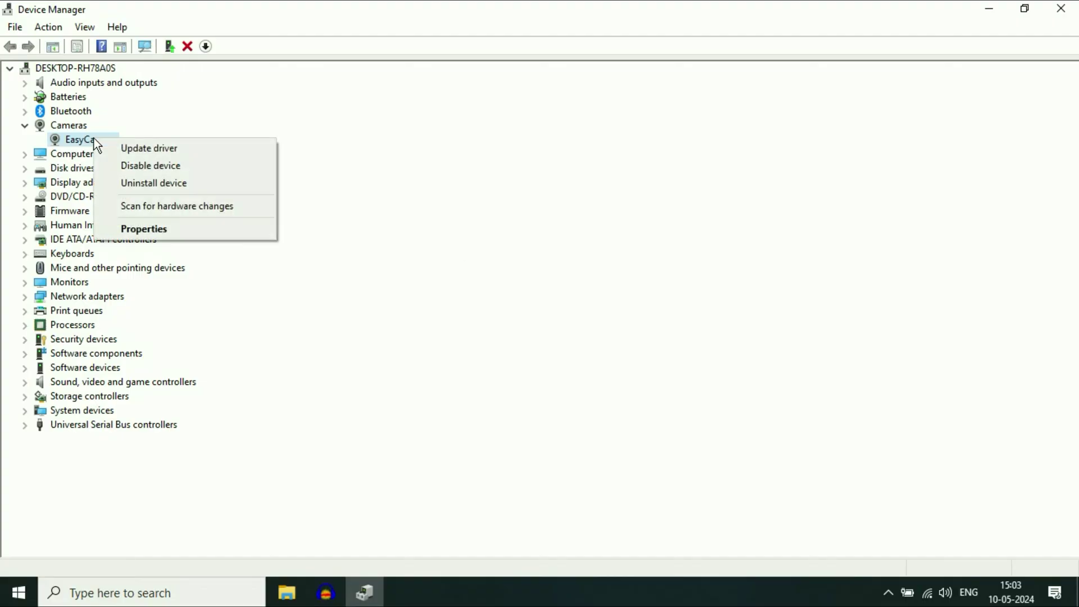
{"action": "left_click", "coordinate": [140, 184]}
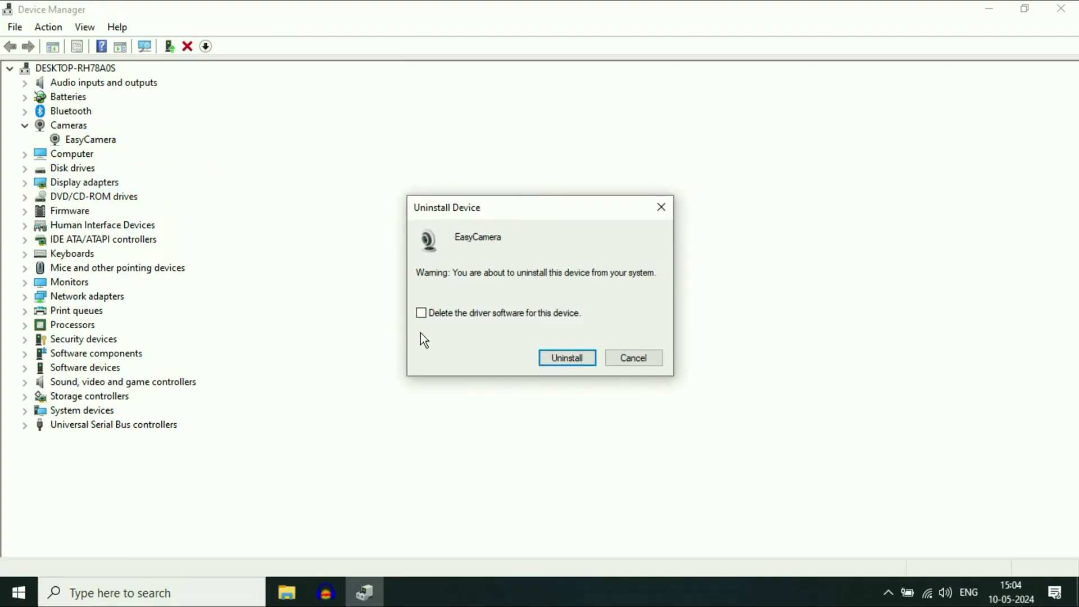
{"action": "left_click", "coordinate": [574, 359]}
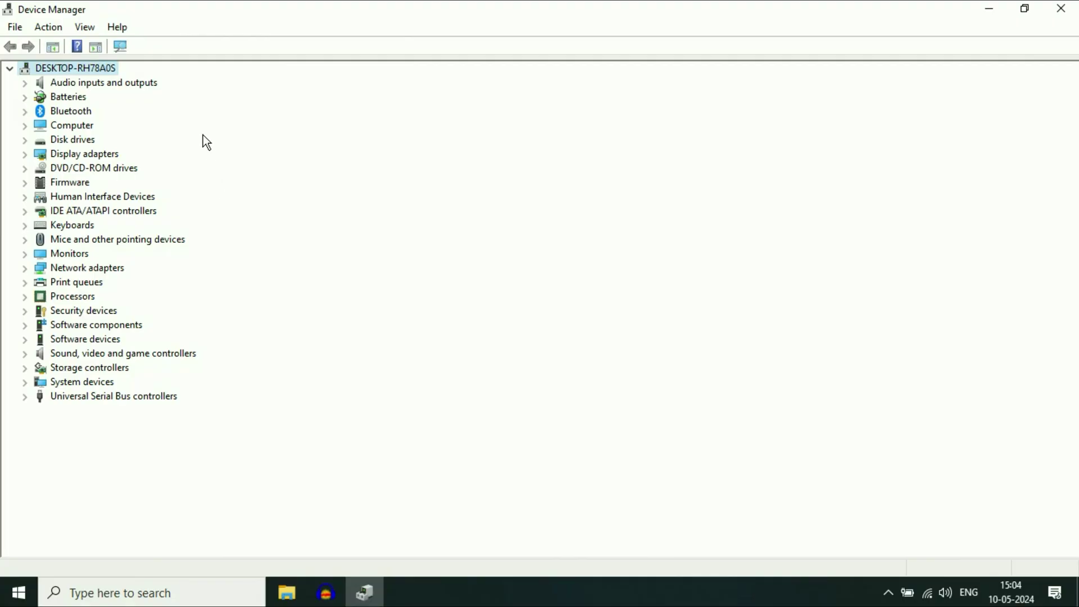
Step: Scan for hardware changes to restore EasyCamera under Cameras, select it, and close Device Manager
{"action": "left_click", "coordinate": [120, 48]}
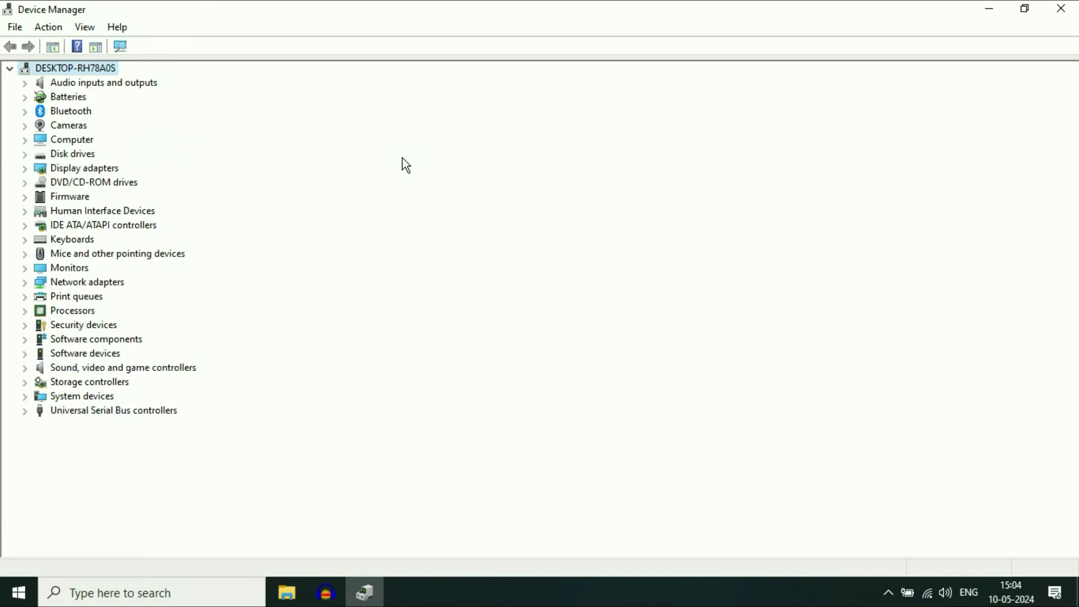
{"action": "left_click", "coordinate": [62, 124]}
{"action": "left_click", "coordinate": [25, 125]}
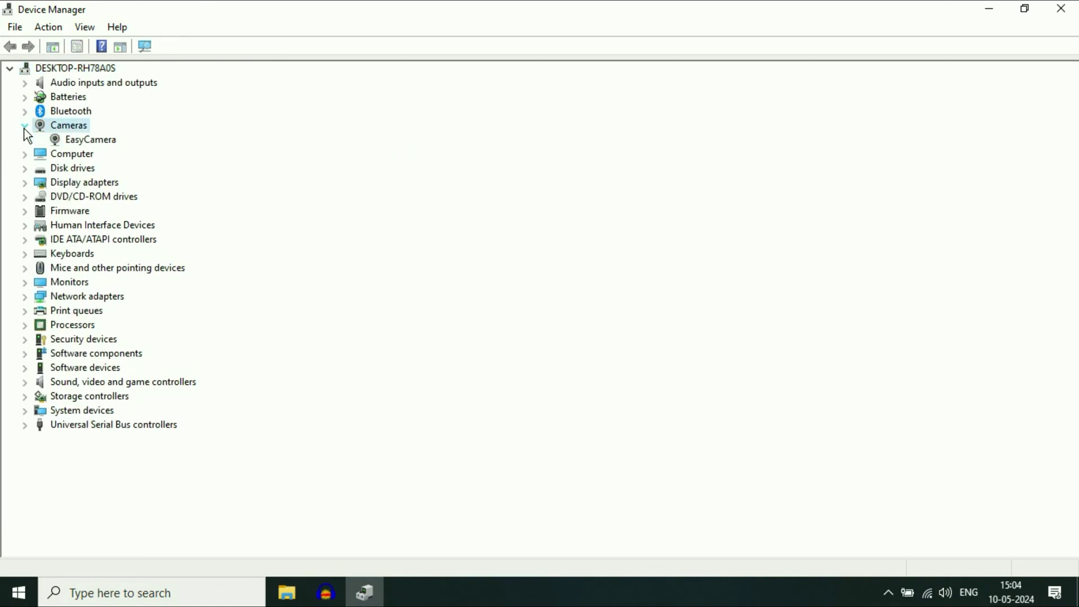
{"action": "left_click", "coordinate": [92, 143]}
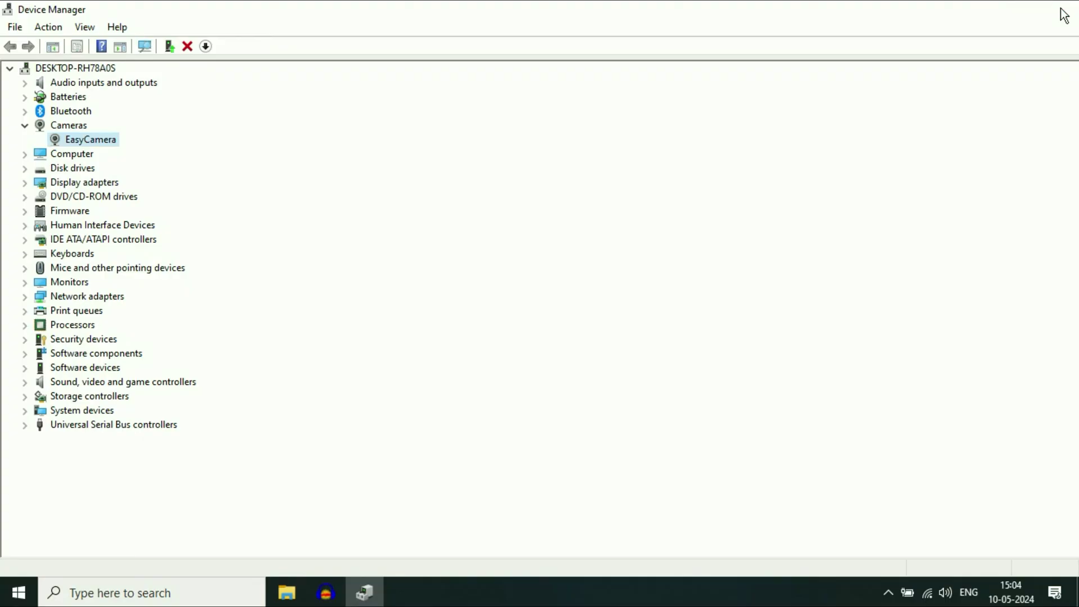
{"action": "left_click", "coordinate": [1062, 10]}
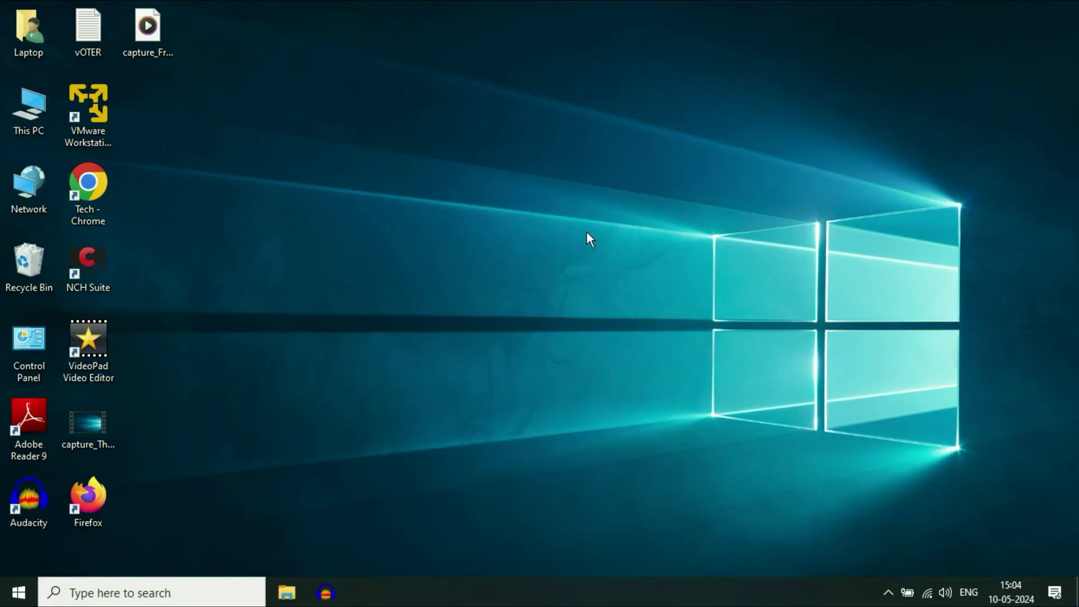
{"action": "right_click", "coordinate": [19, 592]}
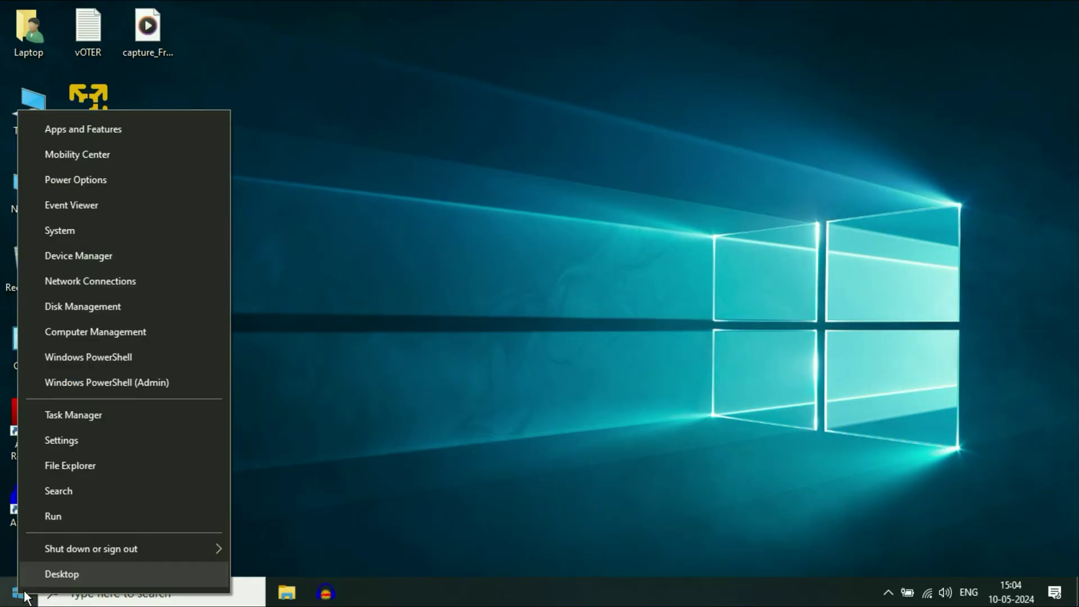
{"action": "left_click", "coordinate": [111, 258]}
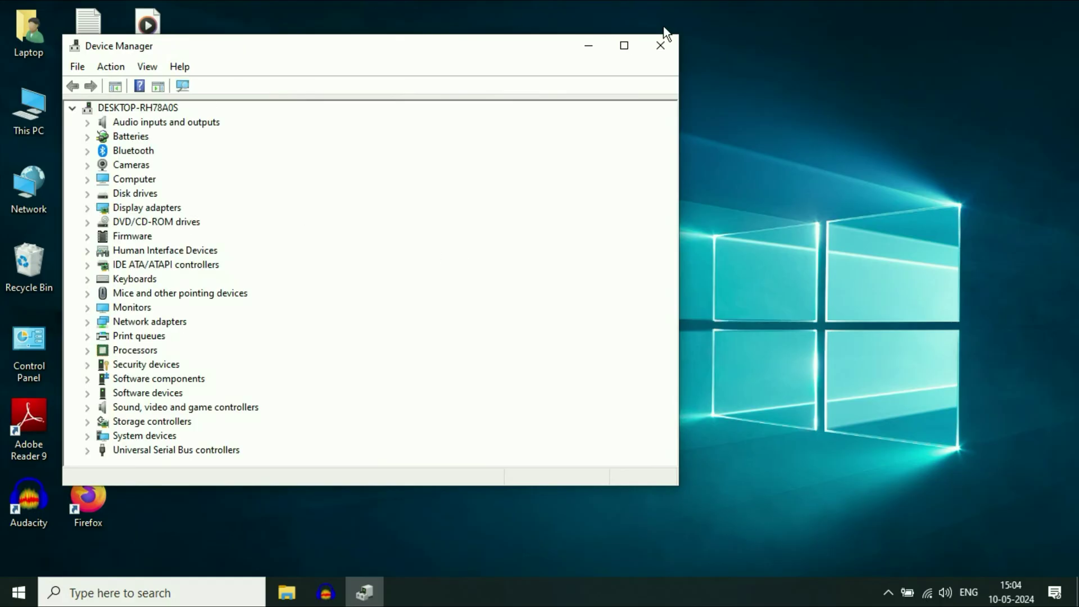
{"action": "left_click", "coordinate": [625, 39]}
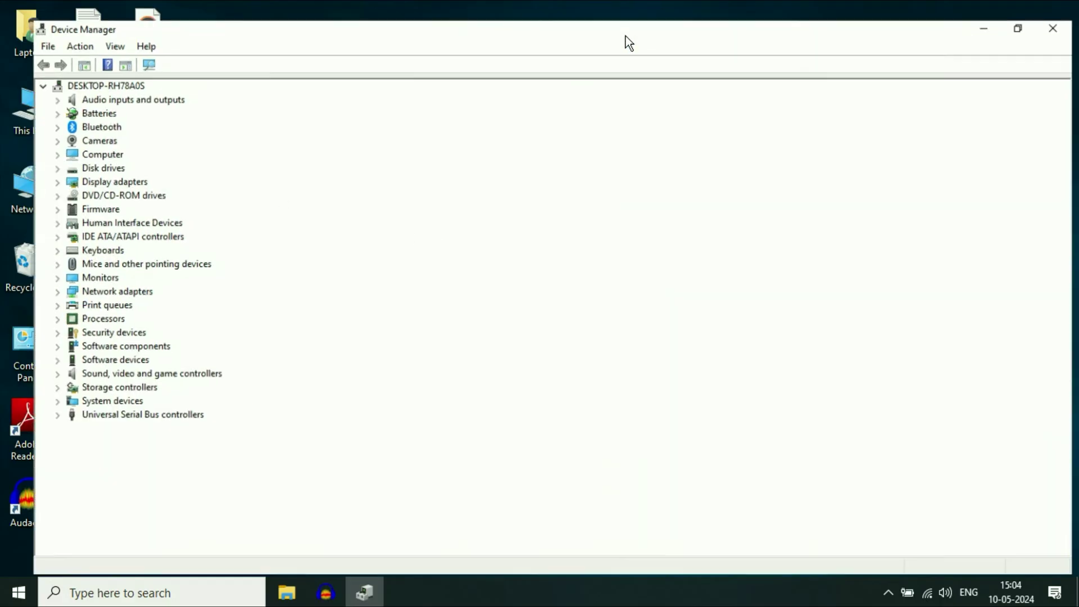
{"action": "left_click", "coordinate": [79, 125]}
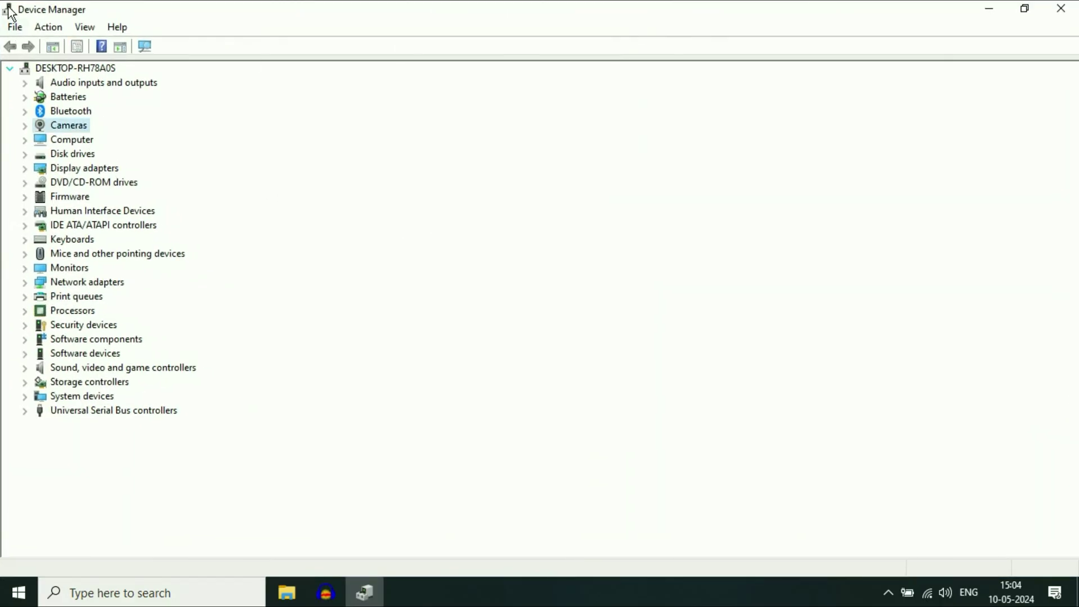
{"action": "left_click", "coordinate": [22, 126]}
{"action": "left_click", "coordinate": [87, 140]}
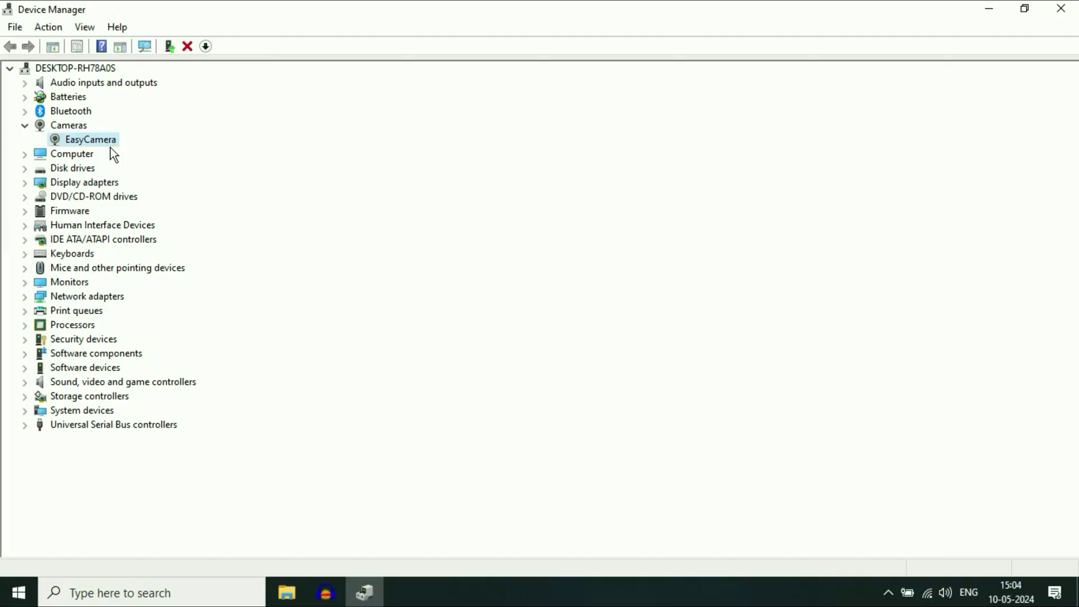
{"action": "left_click", "coordinate": [1068, 13]}
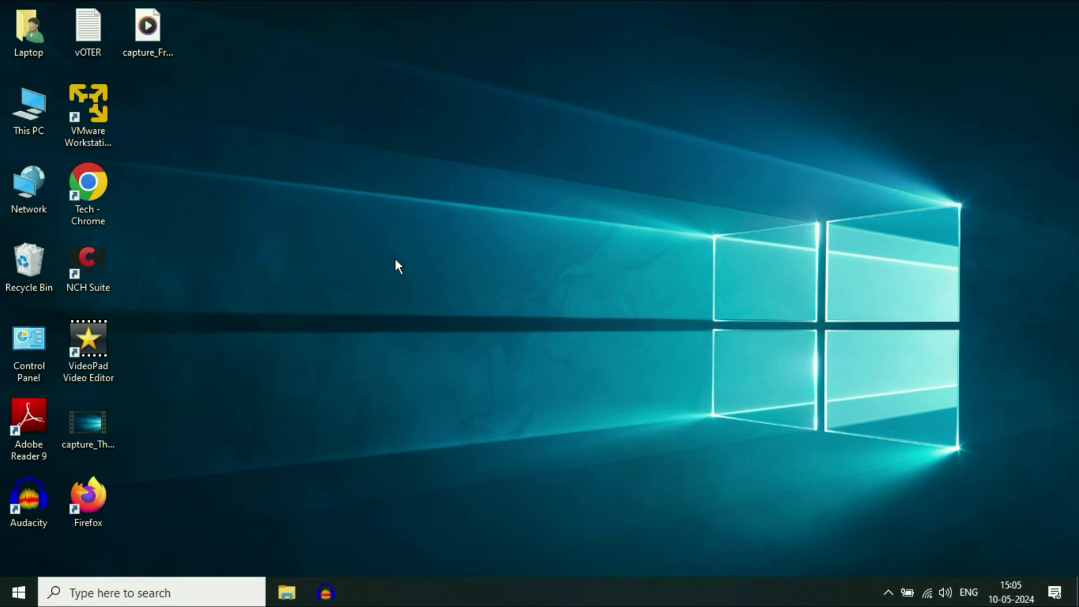
Step: Go to Settings > Accounts > Family & other users from the Start menu
{"action": "left_click", "coordinate": [17, 594]}
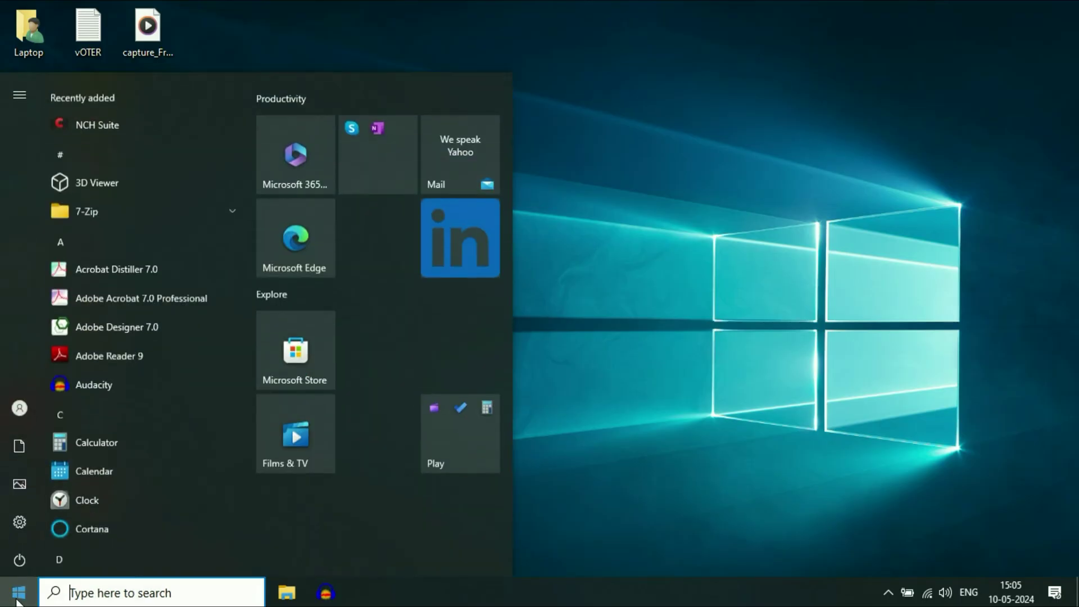
{"action": "left_click", "coordinate": [26, 521]}
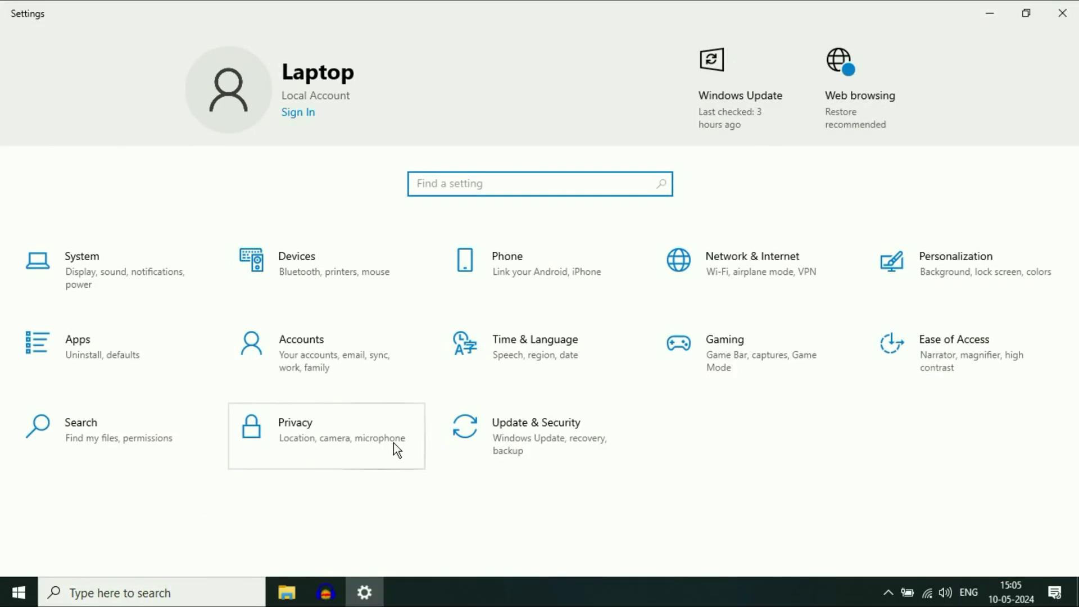
{"action": "left_click", "coordinate": [348, 352]}
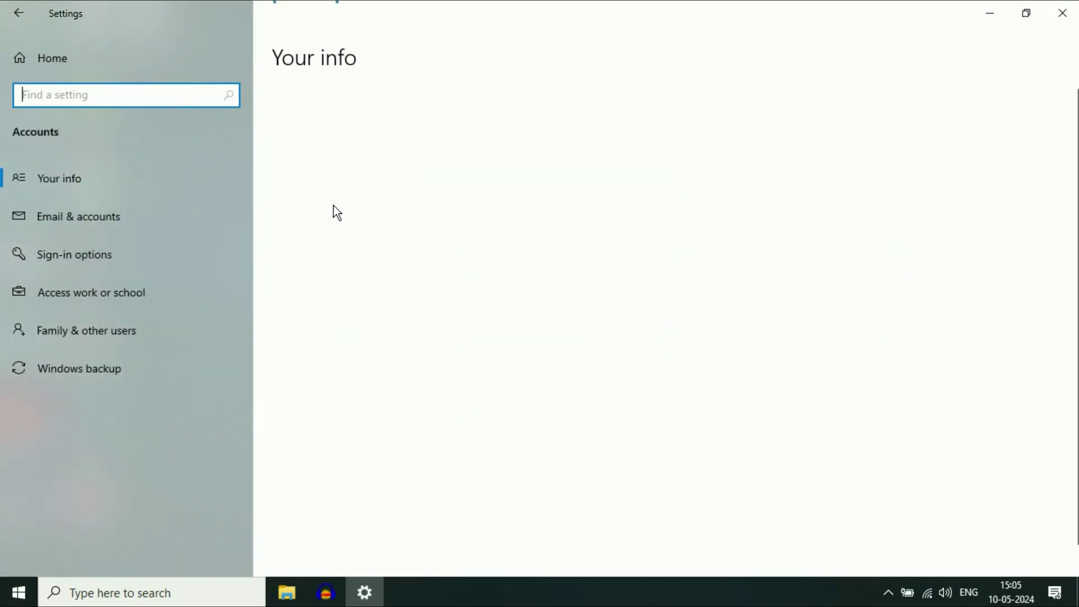
{"action": "left_click", "coordinate": [62, 337]}
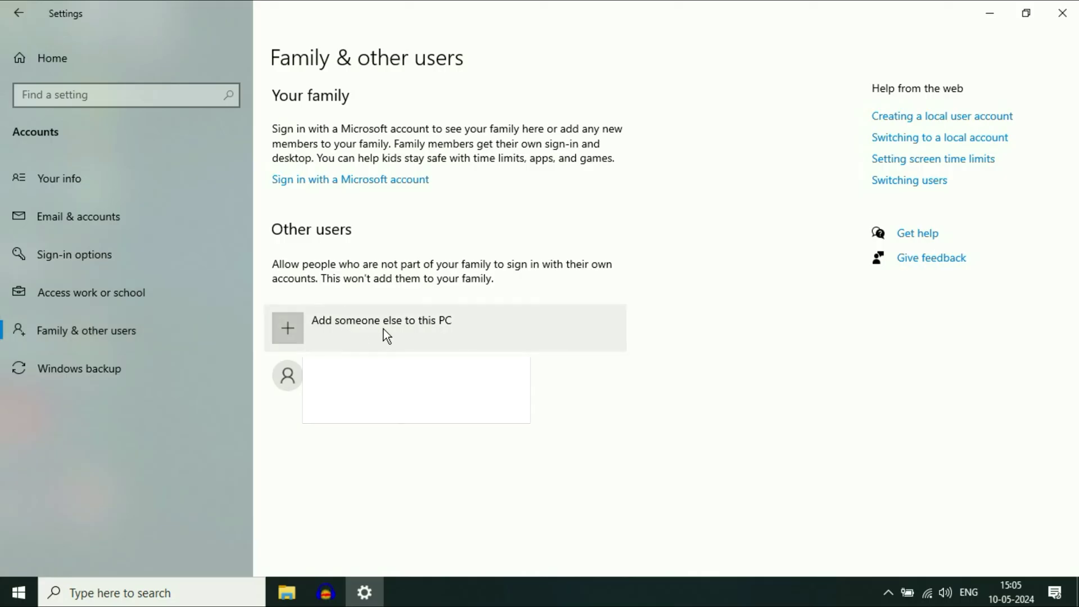
Step: Add someone else to this PC, proceeding without the person's sign-in information
{"action": "left_click", "coordinate": [407, 327]}
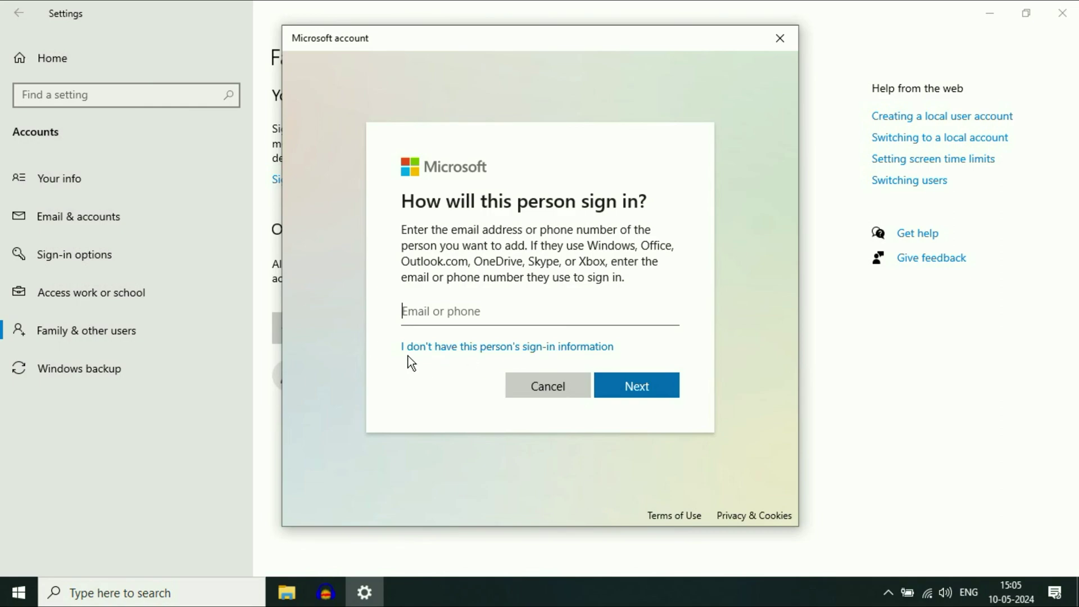
{"action": "left_click", "coordinate": [549, 347]}
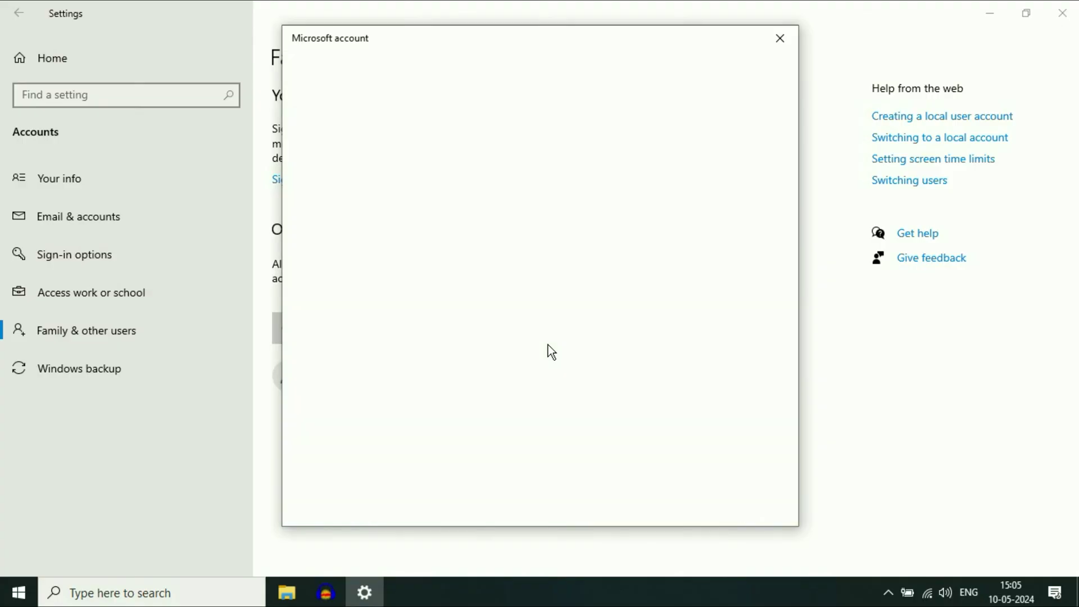